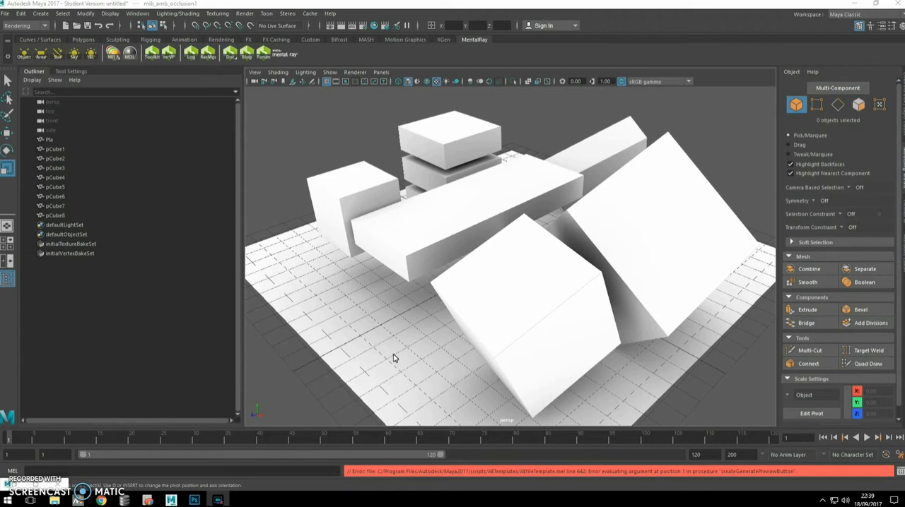
Open the Hypershade, select the pCube2 baked file texture node, and preview it on a Plane in the material viewer.
left_click_drag(389, 286, 364, 300, "alt")
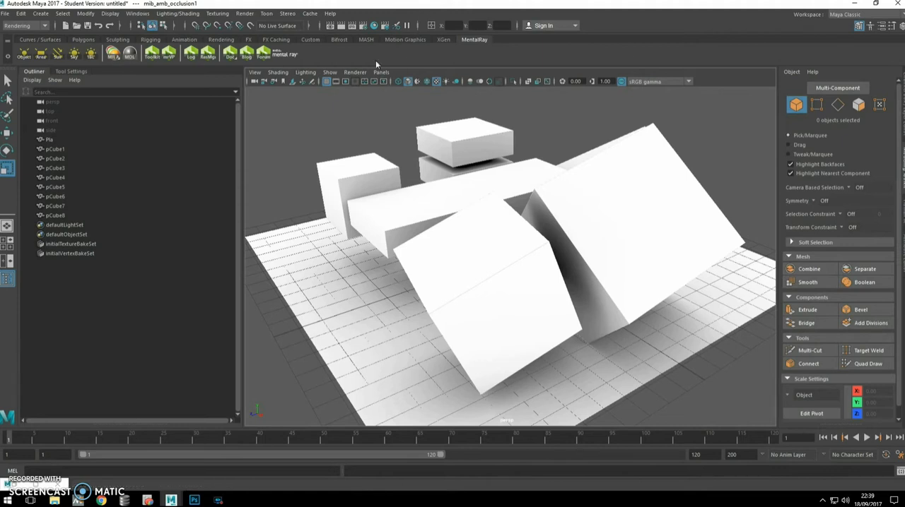
left_click(374, 26)
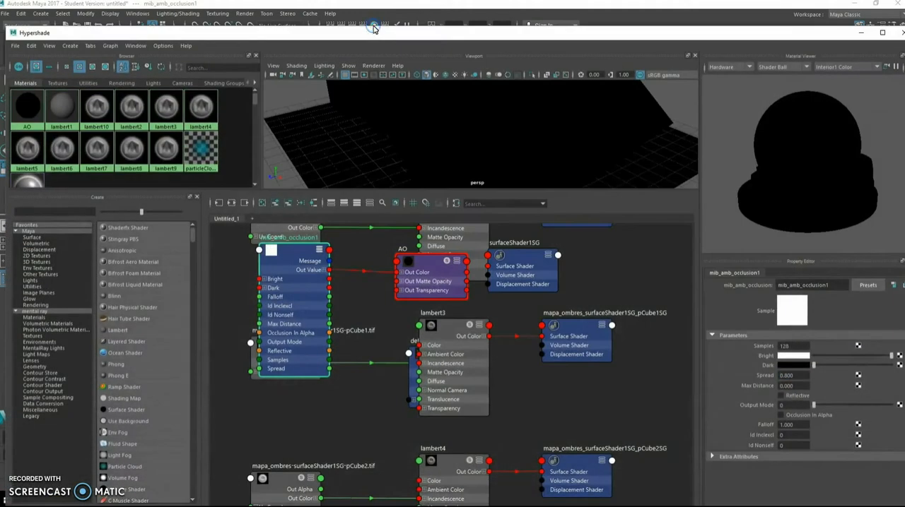
left_click_drag(429, 189, 428, 173)
scroll(415, 276, "down", 5)
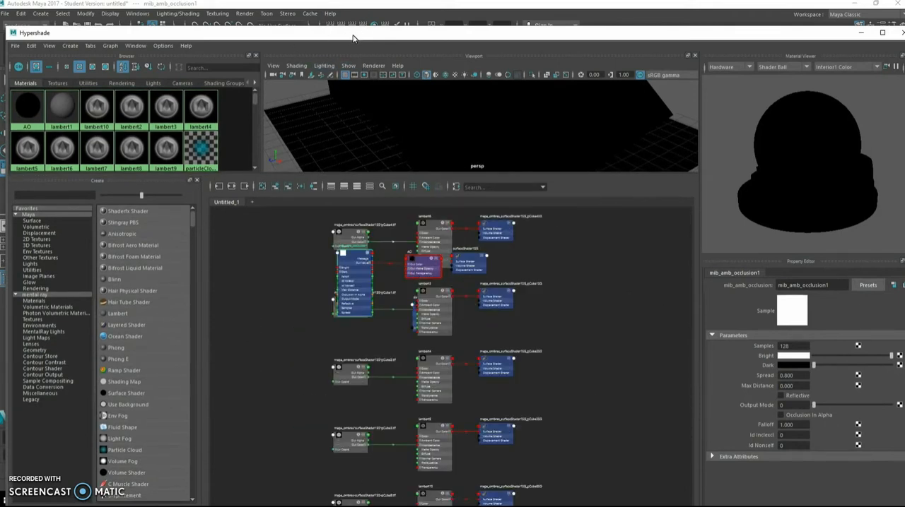
scroll(425, 393, "up", 2)
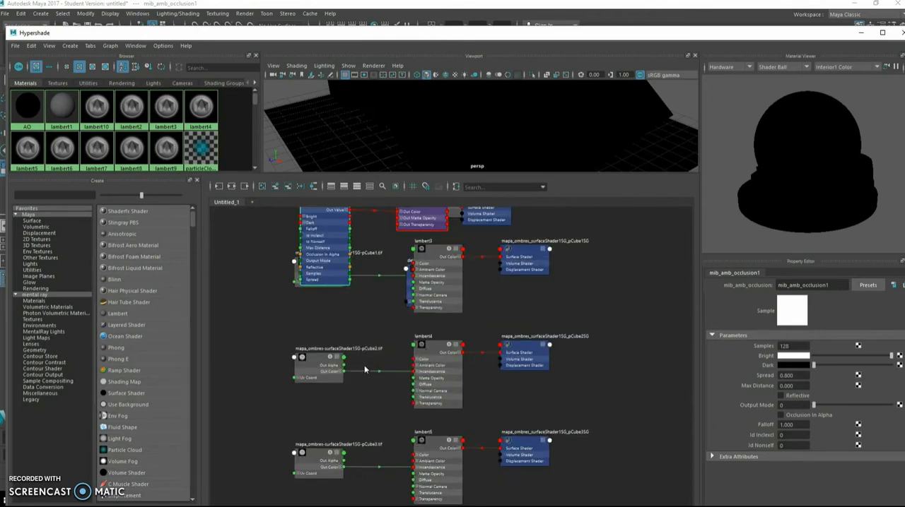
left_click(318, 365)
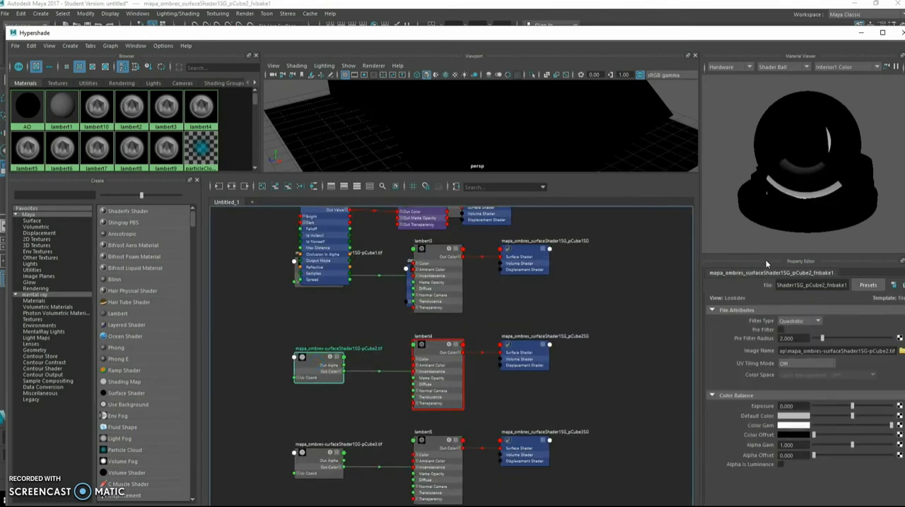
left_click(810, 67)
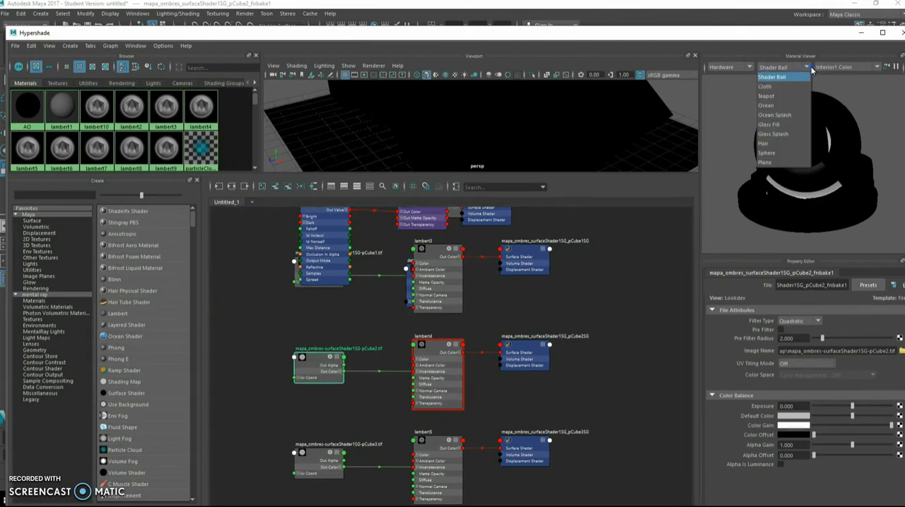
left_click(782, 163)
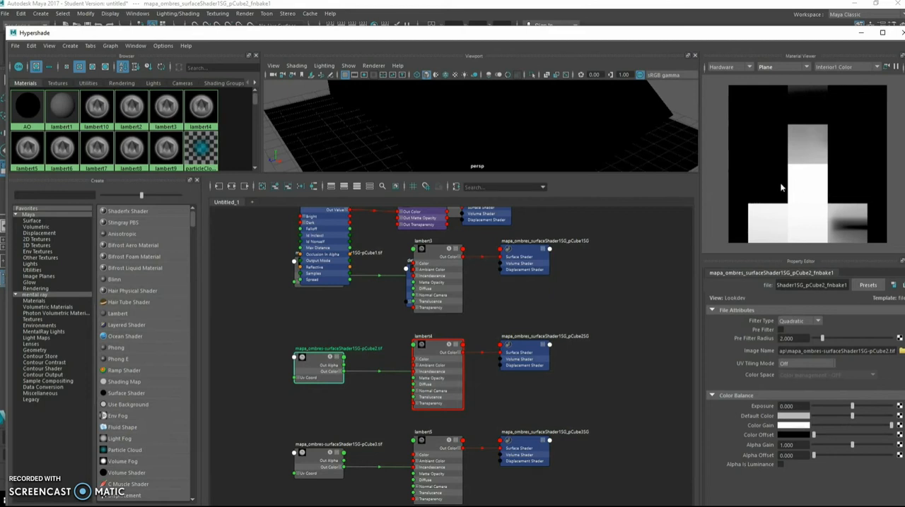
Browse for the texture's image file to locate its folder, and switch to the lightMap folder in File Explorer.
left_click(900, 351)
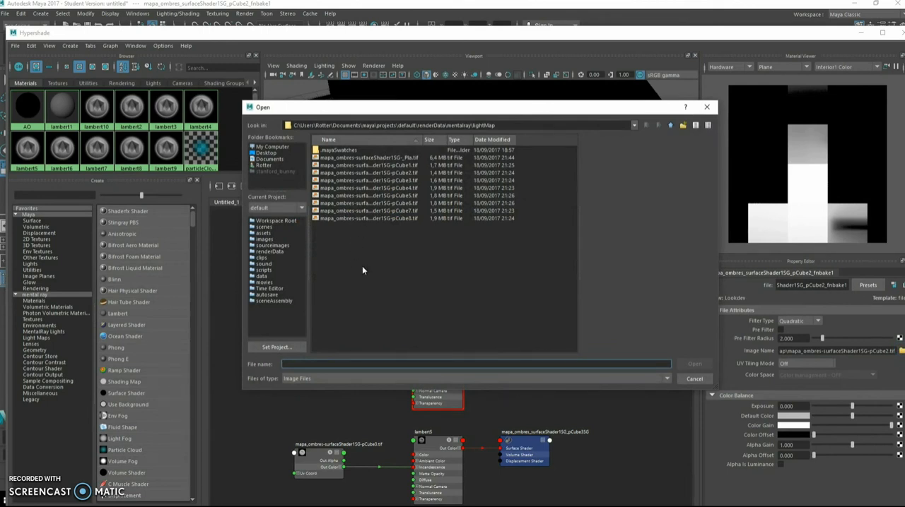
key("alt+Tab")
key("alt+Tab")
key("alt+Tab")
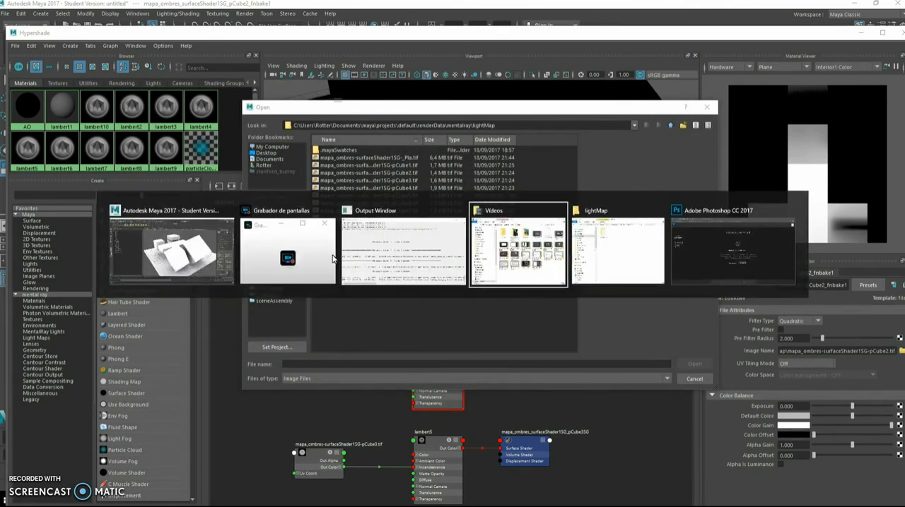
key("alt+shift+Tab")
key("alt+shift+Tab")
key("alt+shift+Tab")
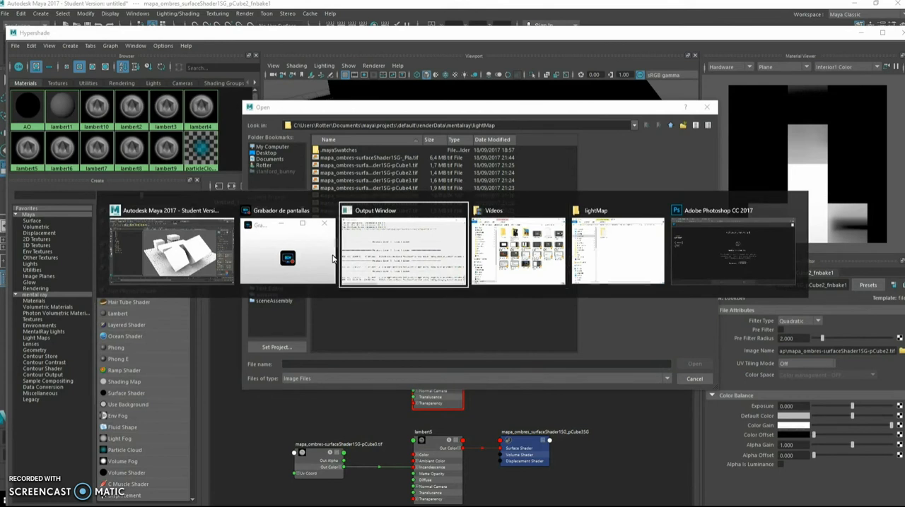
left_click(495, 125)
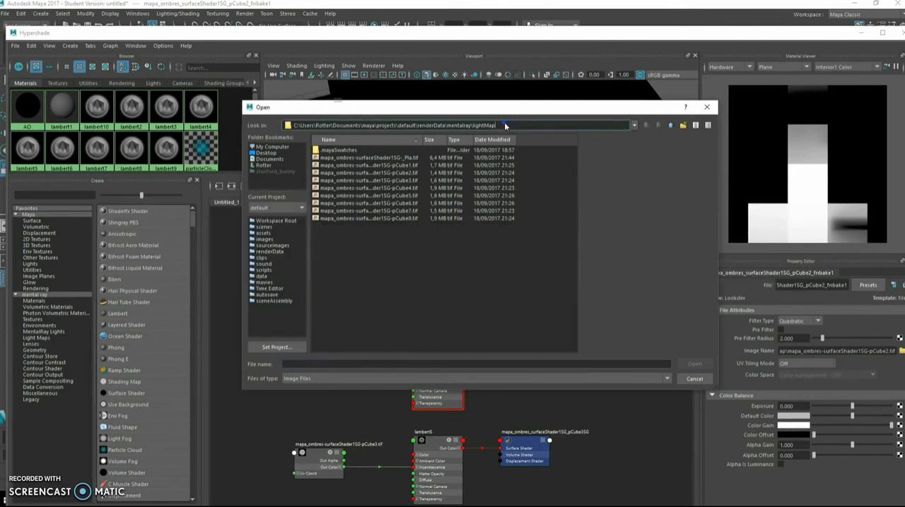
key("ctrl+a")
key("alt+Tab")
key("alt+Tab")
key("alt+Tab")
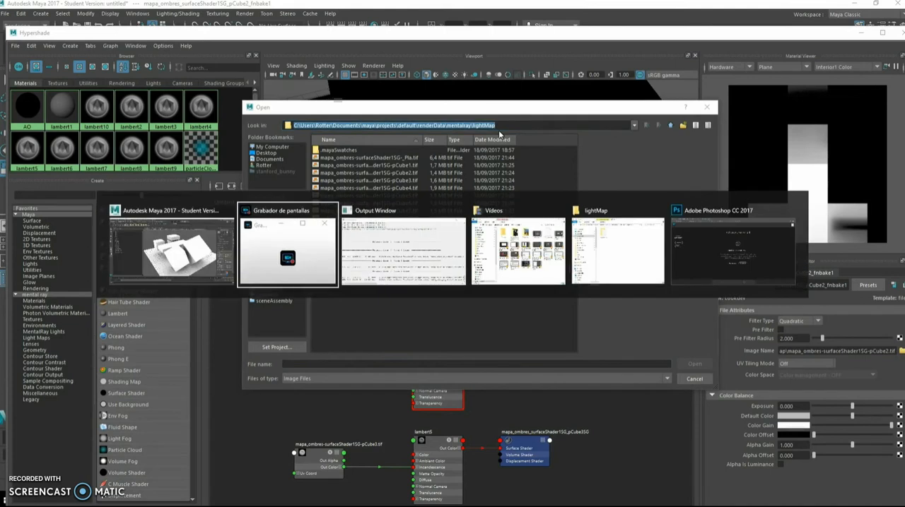
key("alt+Tab")
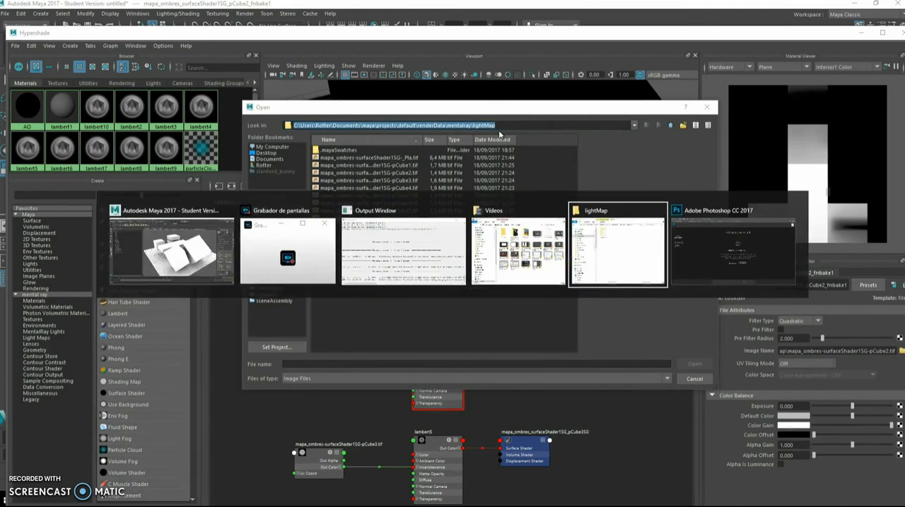
left_click_drag(394, 173, 537, 106)
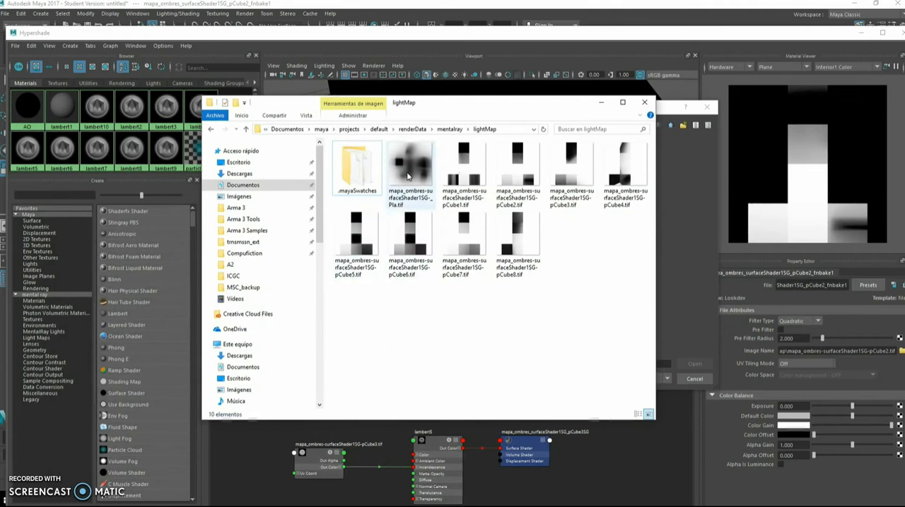
View the baked occlusion maps mapa_ombres-surfaceShader1SG-_Pla.tif and mapa_ombres-surfaceShader1SG-pCube5.tif in the photo viewer.
left_click(412, 174)
key("Return")
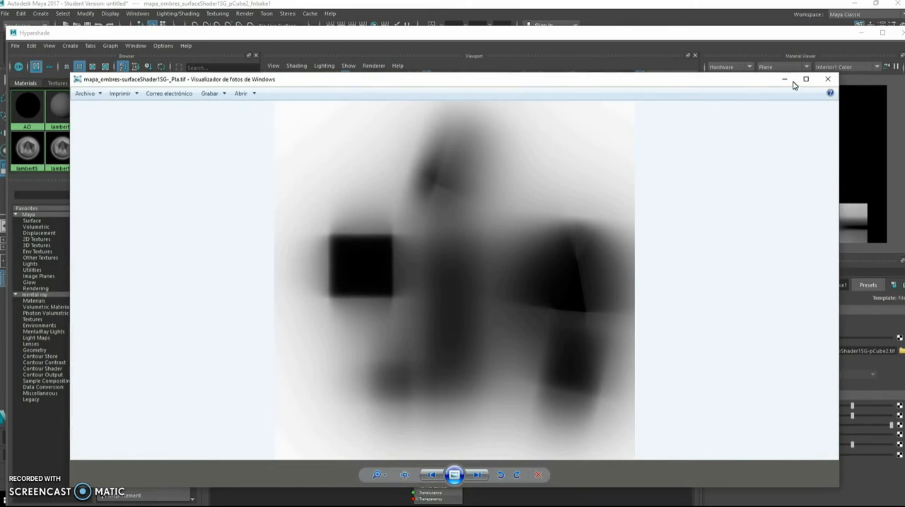
left_click(828, 80)
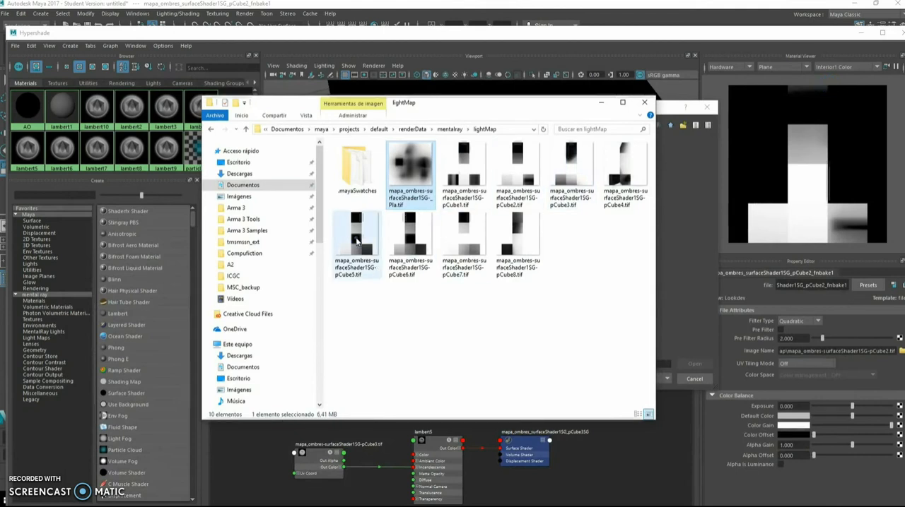
double_click(375, 262)
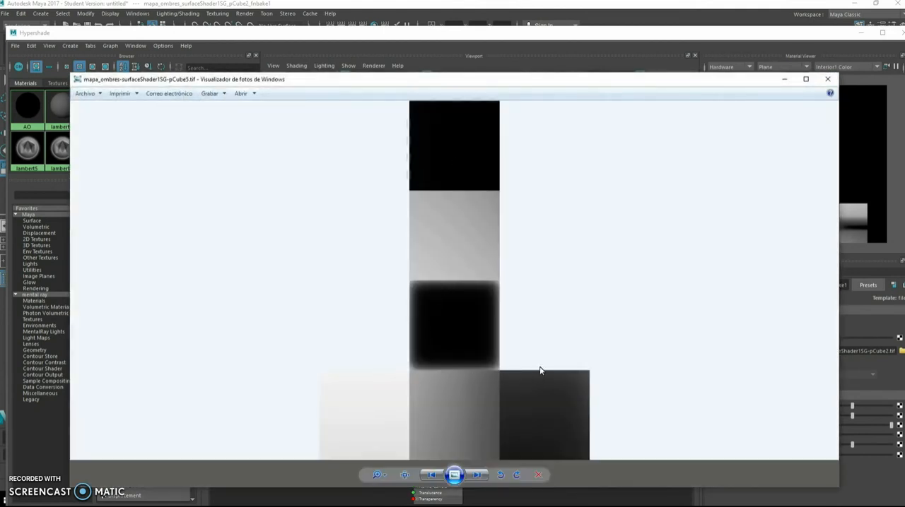
left_click(827, 79)
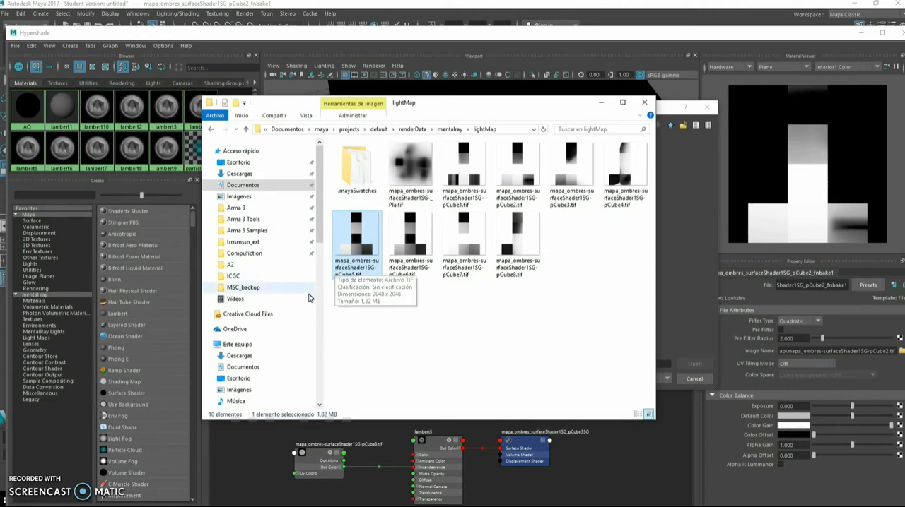
Return to Maya, dismiss the image file browser without choosing a file, and put the Hypershade away.
key("alt+Tab")
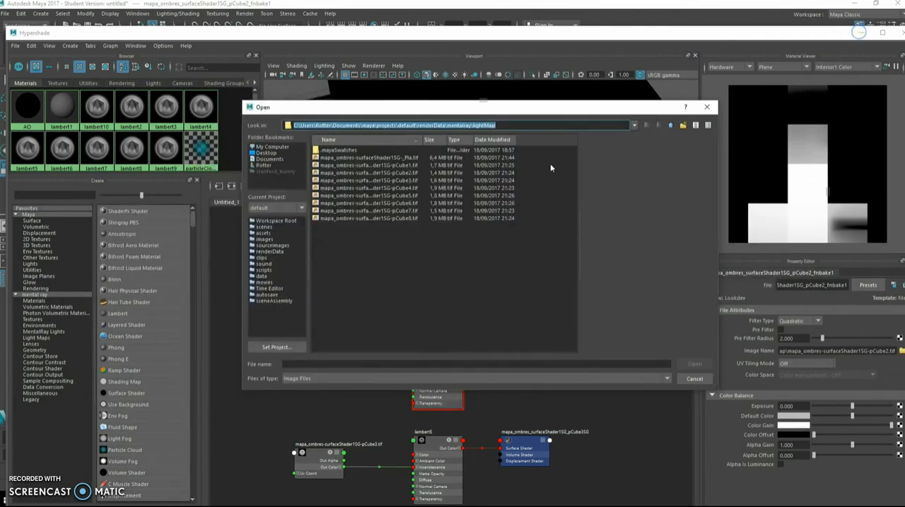
left_click(706, 106)
left_click(858, 33)
Move the top box of the stack, pCube7, along Z to 4.27 to expose the face beneath, and undo the move.
left_click_drag(395, 256, 456, 224, "alt")
left_click(450, 208)
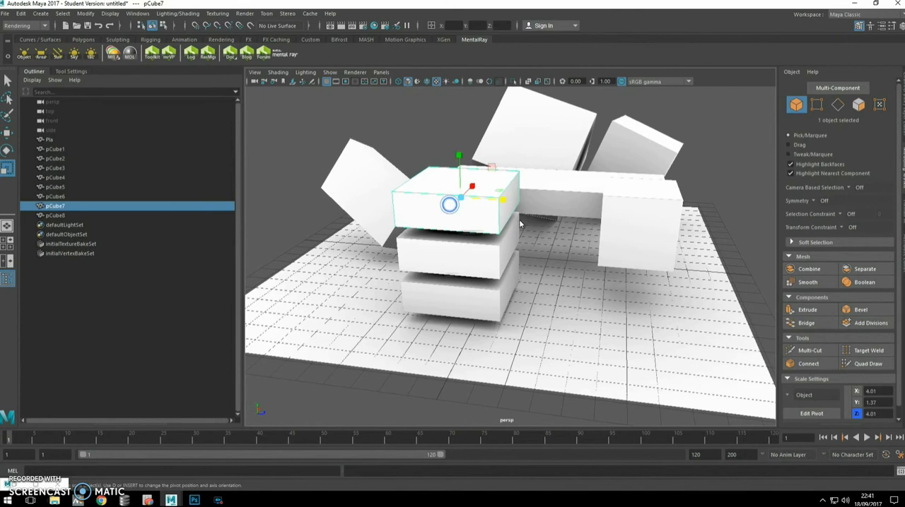
key("w")
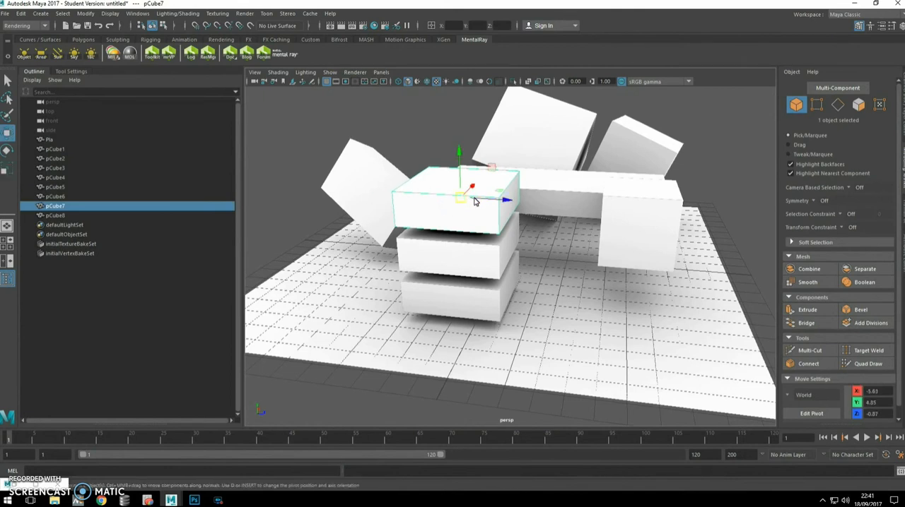
left_click_drag(501, 201, 638, 224)
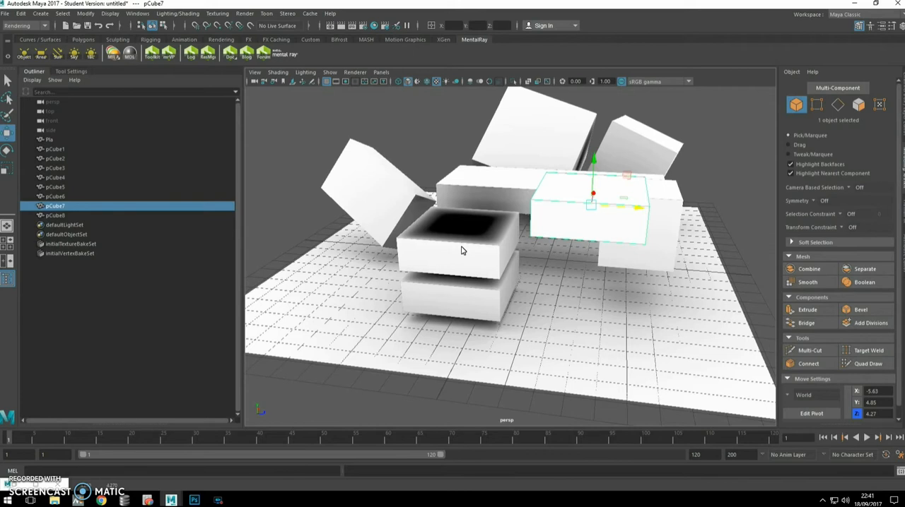
key("ctrl+z")
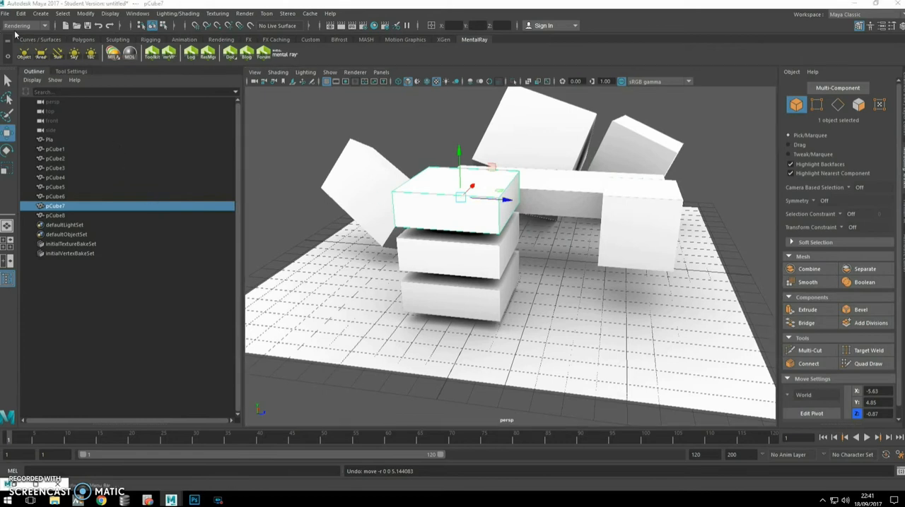
Render the current frame with mental ray from a view facing the stacked boxes.
left_click(83, 39)
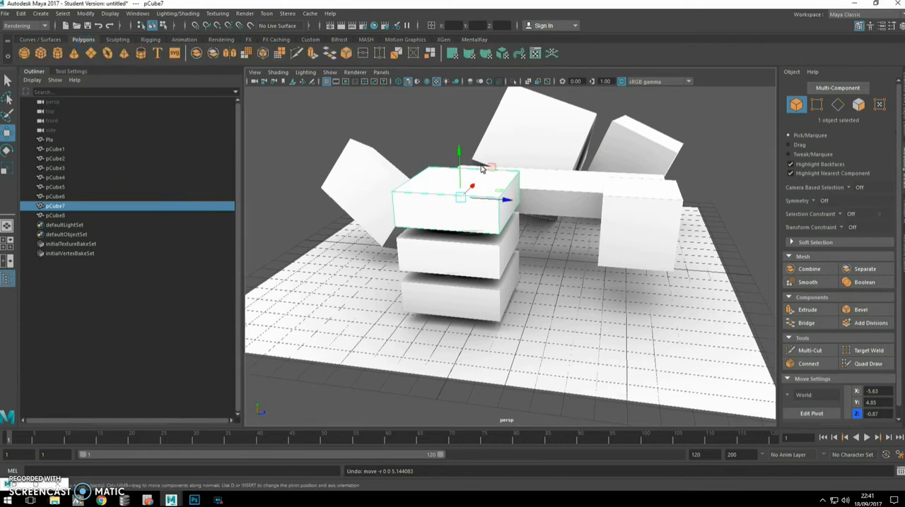
left_click_drag(592, 262, 532, 282, "alt")
left_click_drag(503, 232, 576, 232, "alt")
left_click(342, 27)
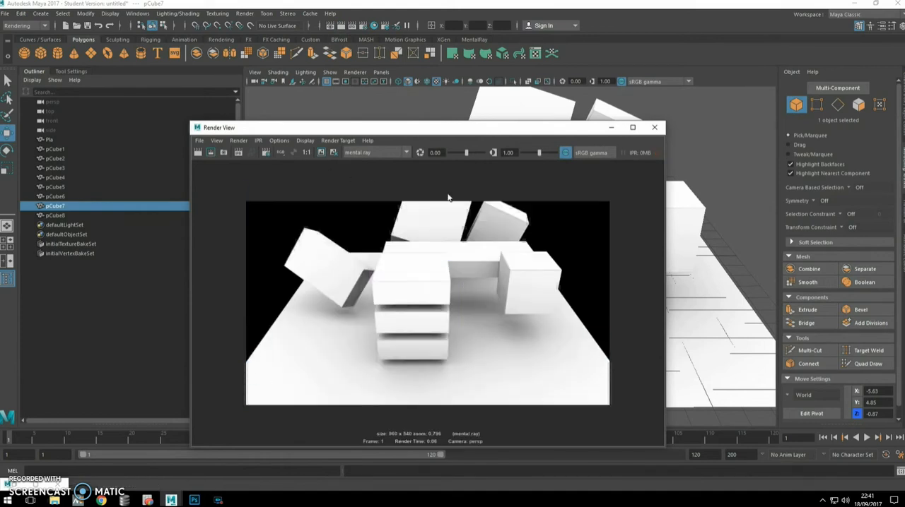
Switch the renderer to Maya Software, render the same view again, and close the render window.
left_click(406, 154)
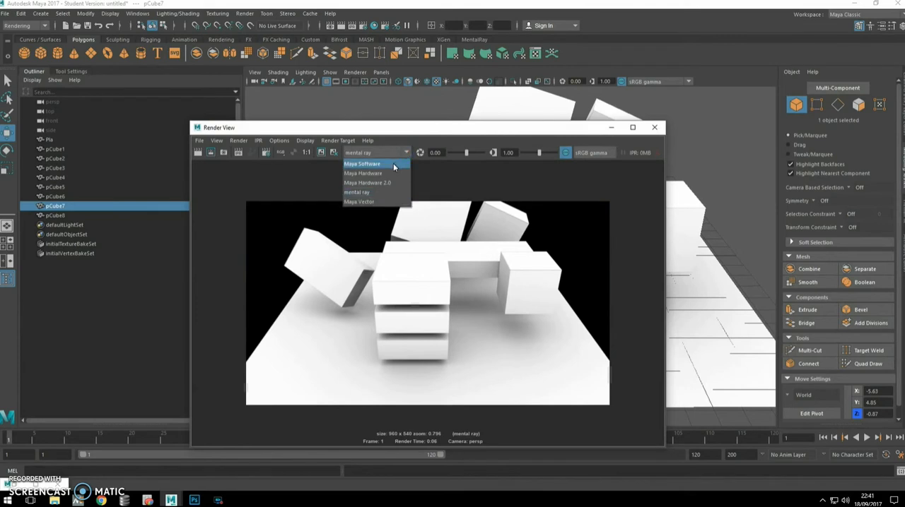
left_click(394, 164)
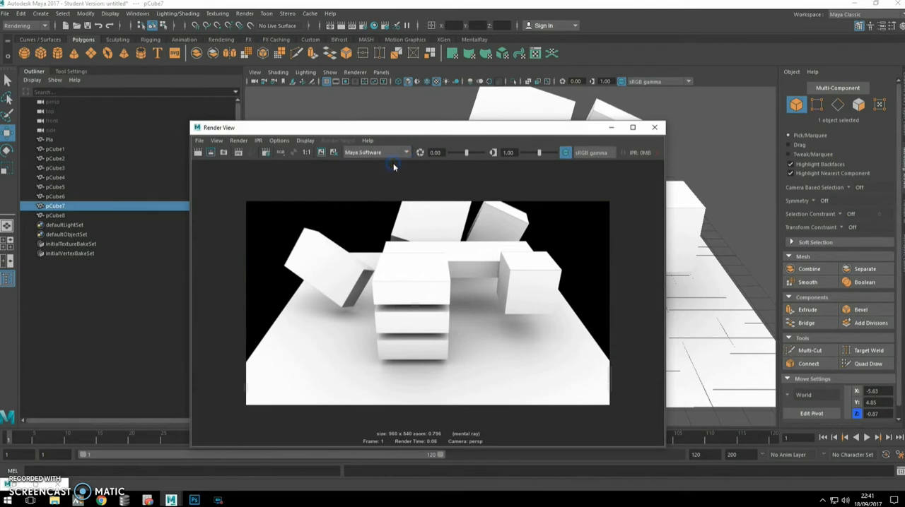
left_click(199, 153)
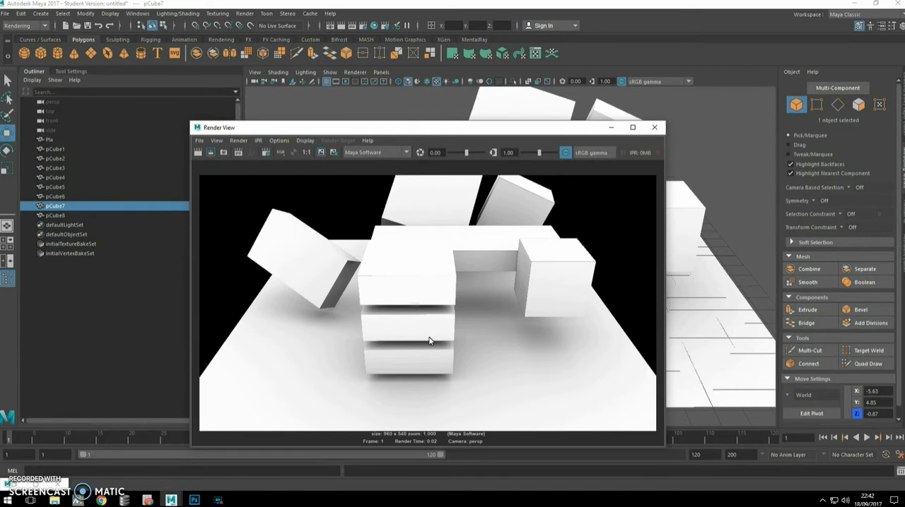
left_click(654, 127)
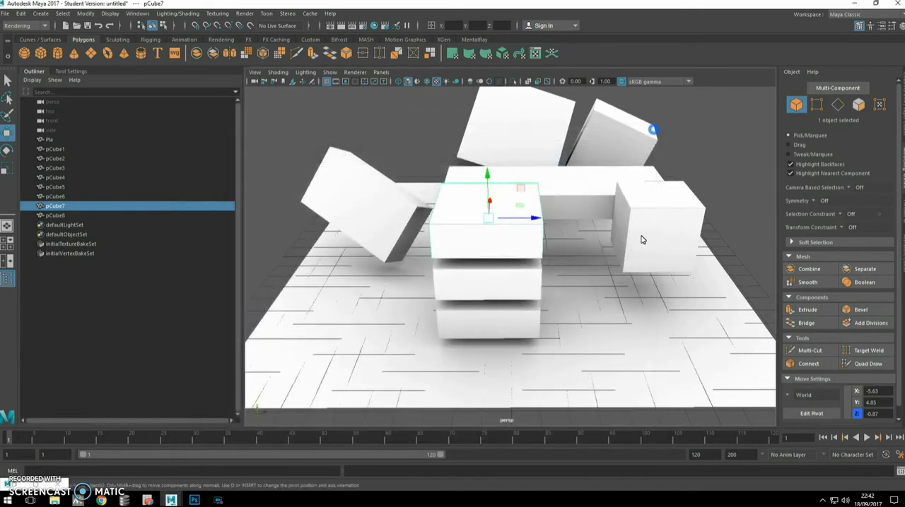
Render a closer view from the opposite side of the scene with Maya Software, and turn off color management for the image.
left_click_drag(633, 236, 455, 171, "alt")
scroll(490, 224, "up", 4)
left_click_drag(470, 227, 489, 225, "alt")
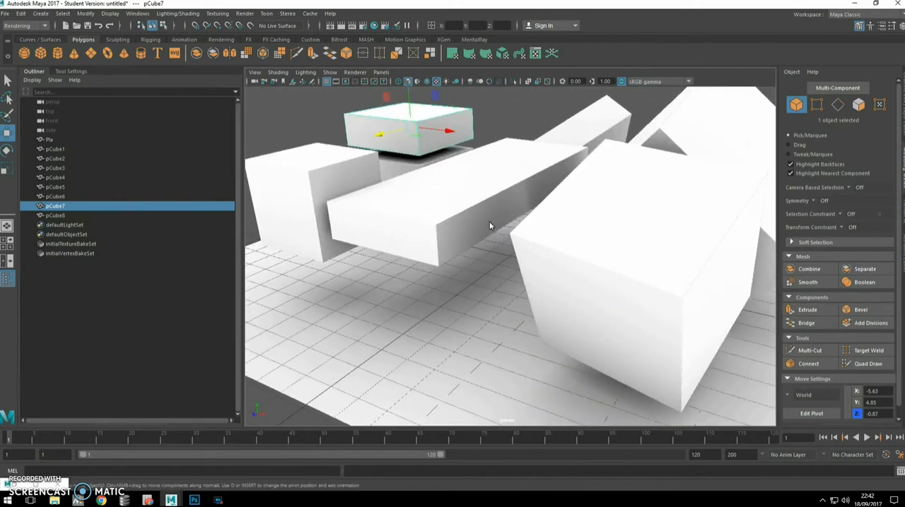
left_click(342, 25)
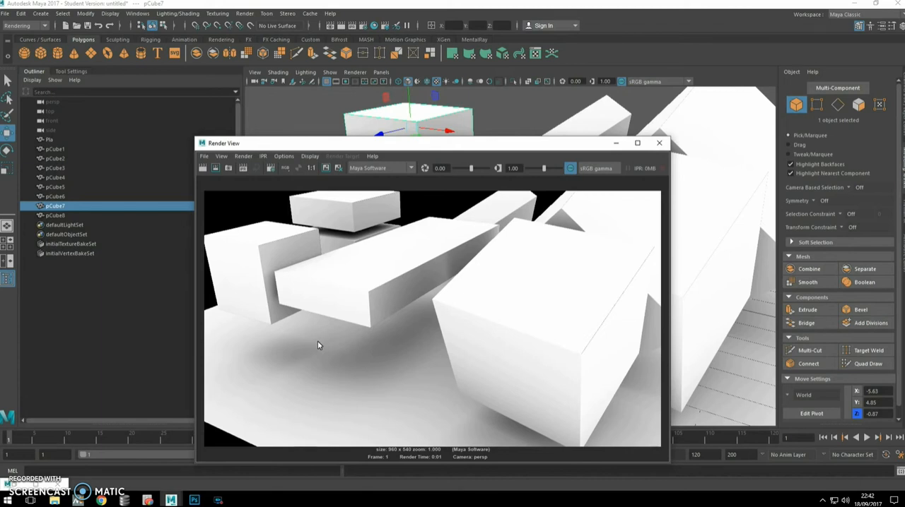
left_click(570, 168)
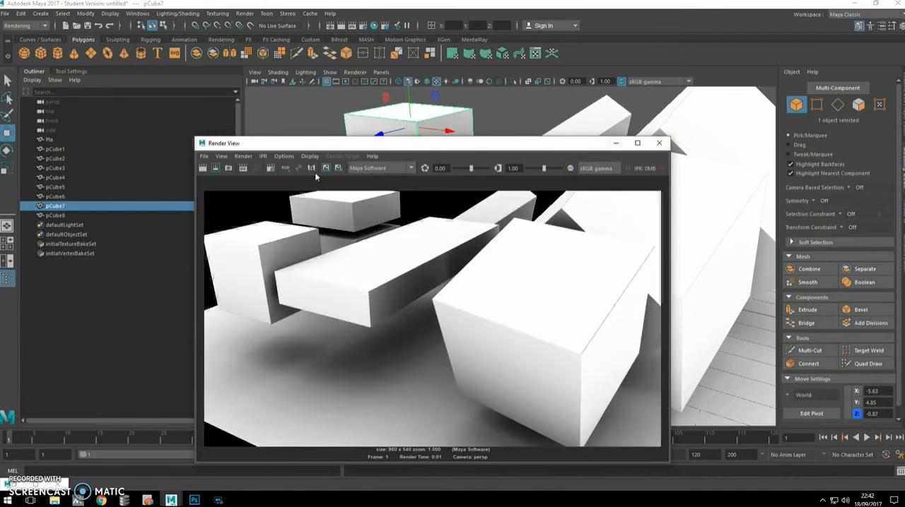
Set the Maya Software edge anti-aliasing to Highest quality and the shading samples to 4 in the render settings.
left_click(284, 156)
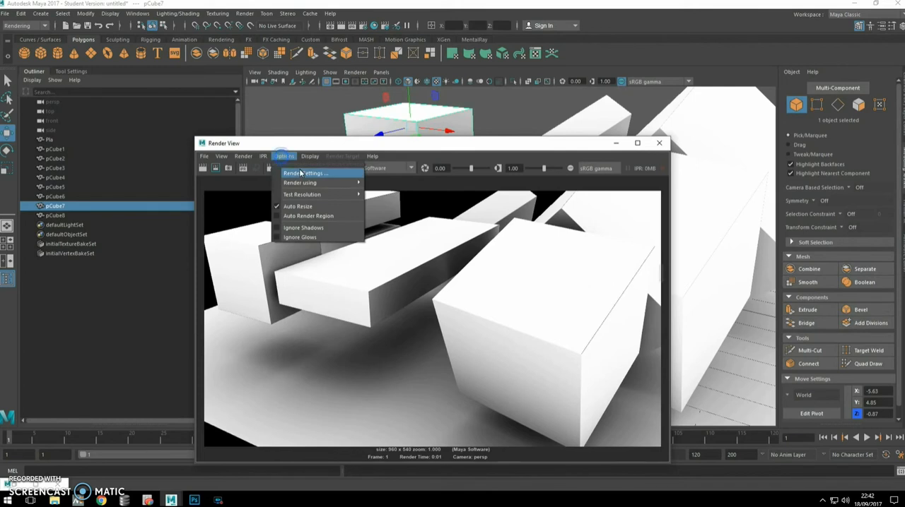
left_click(301, 174)
left_click(349, 156)
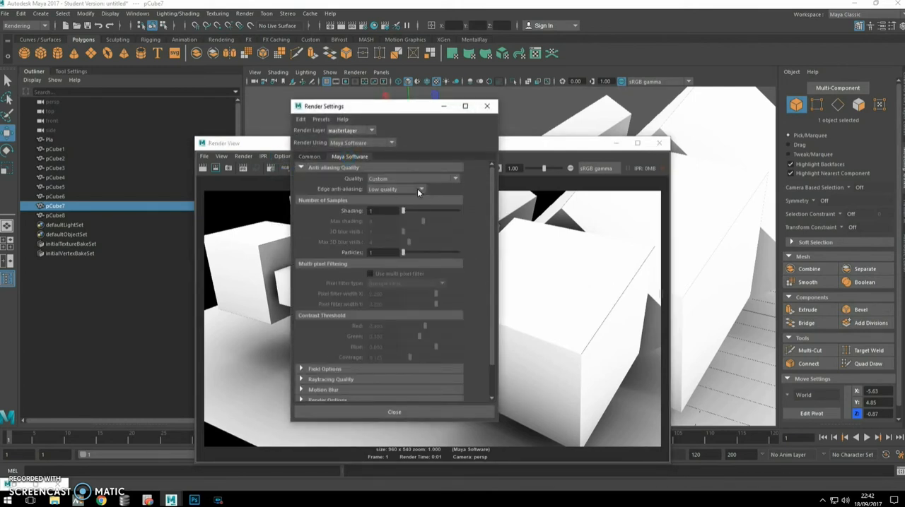
left_click(417, 188)
left_click(383, 229)
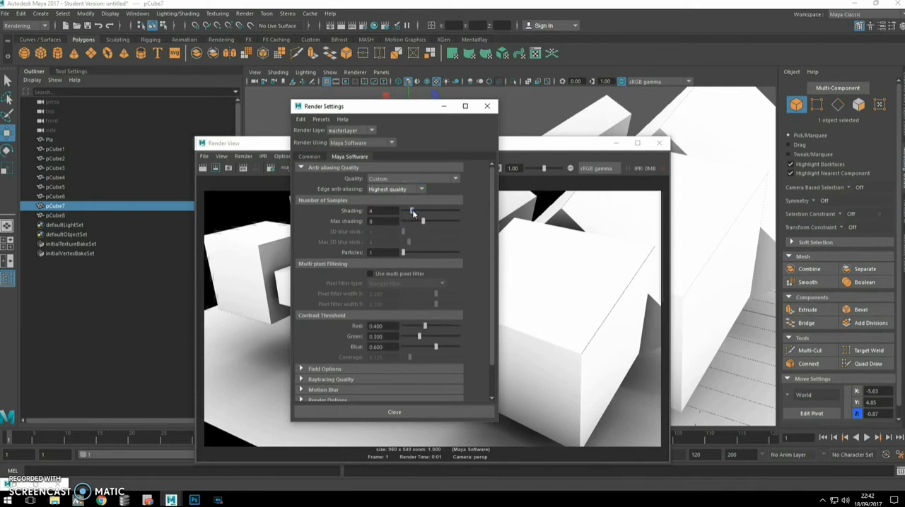
left_click(397, 412)
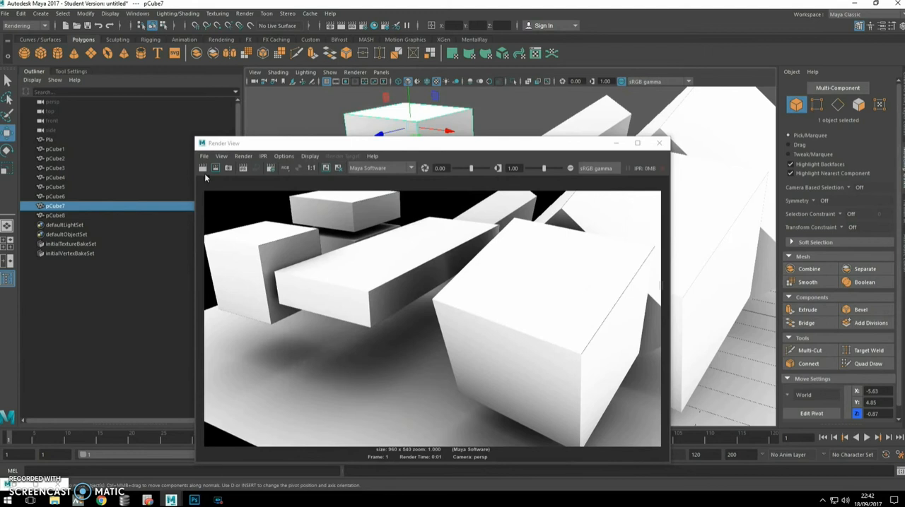
Render the same view again with Maya Software, examine the box edges and shadows up close, and close the render window.
left_click(202, 168)
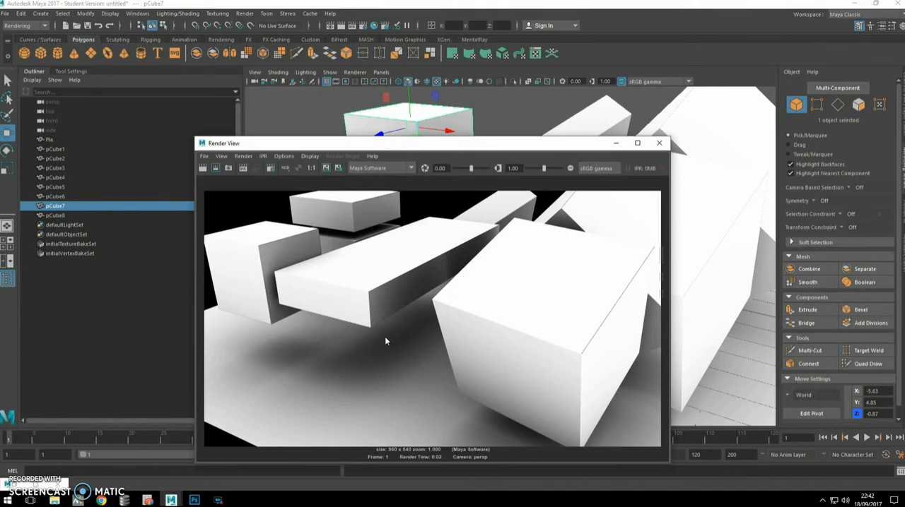
scroll(449, 226, "up", 2)
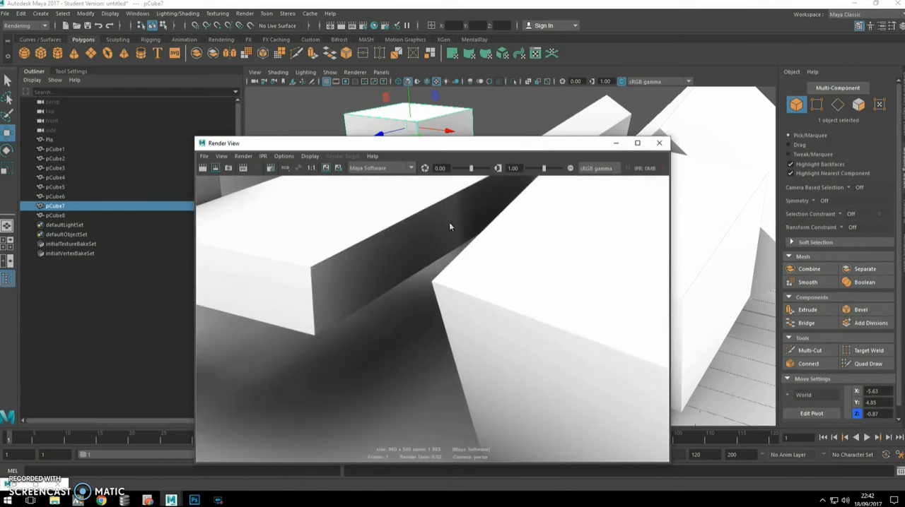
scroll(306, 316, "down", 2)
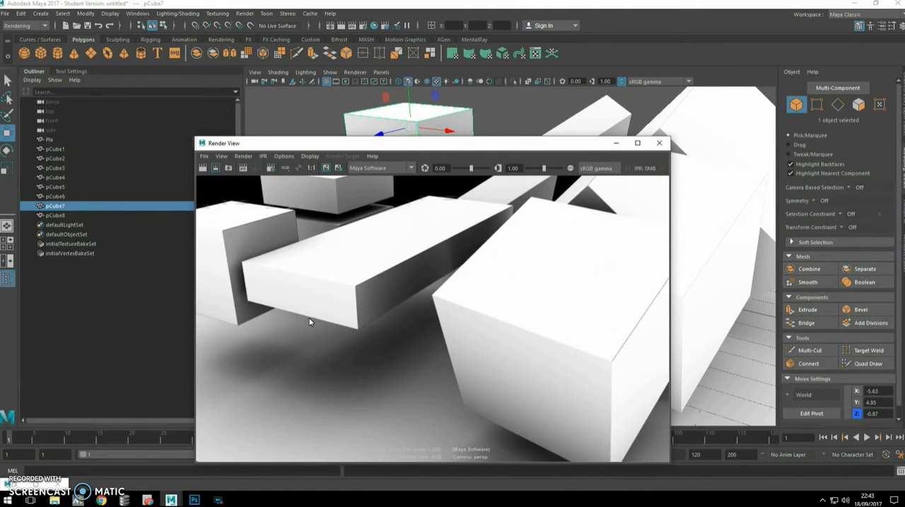
left_click(659, 144)
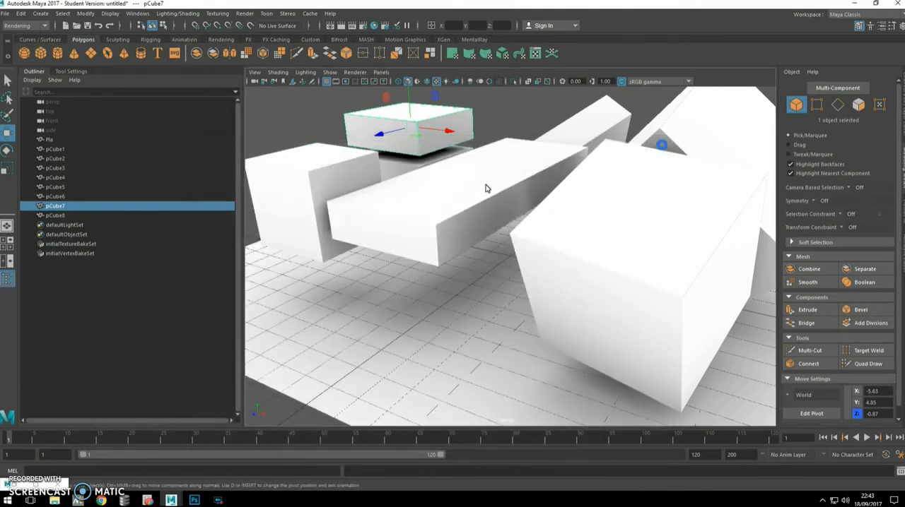
left_click_drag(419, 227, 438, 238, "alt")
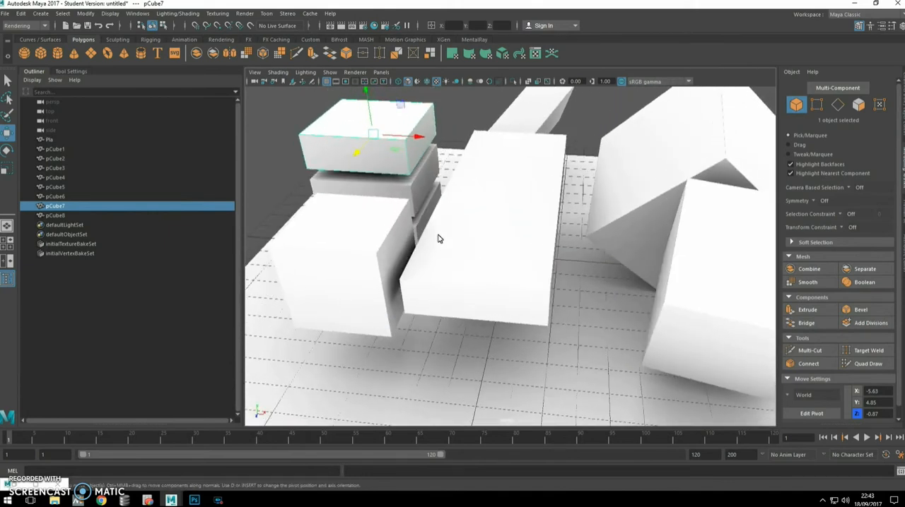
Switch to the lightMap folder in File Explorer and copy its full path.
key("alt+Tab")
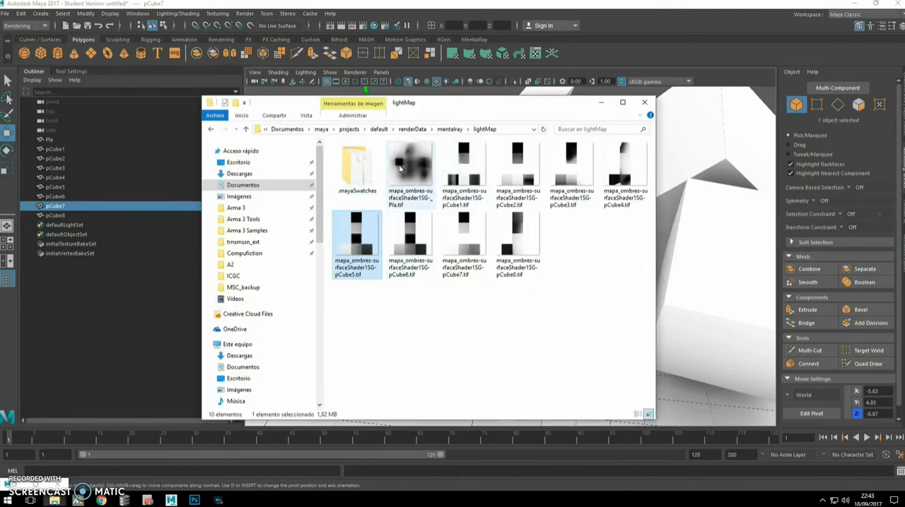
left_click(399, 167)
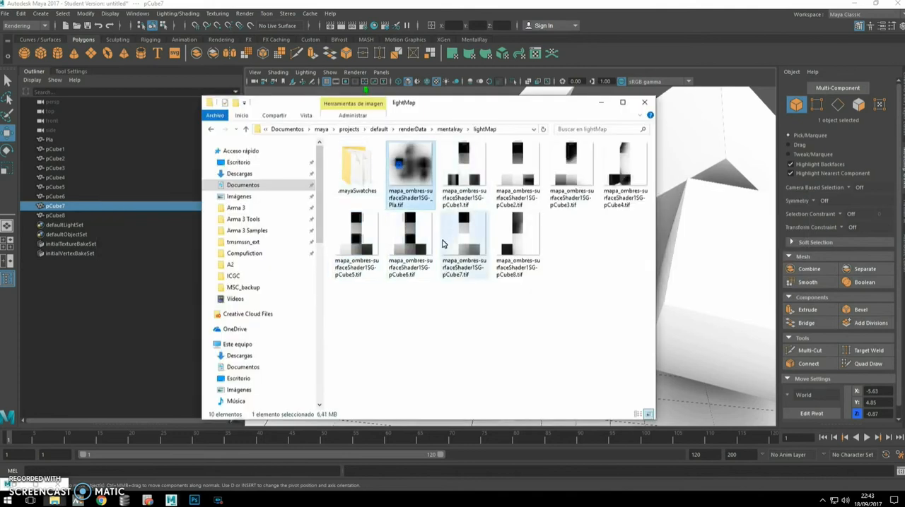
left_click(500, 128)
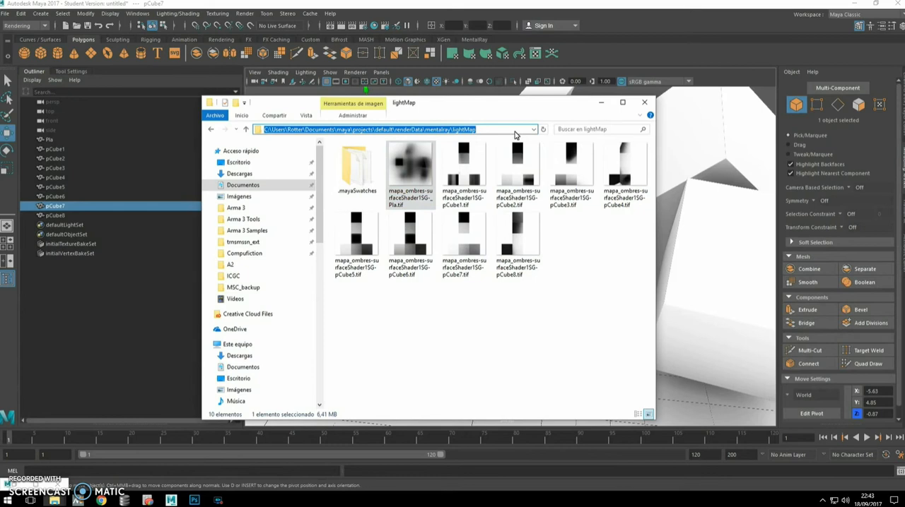
Switch to Photoshop and open the floor plane's map, mapa_ombres-surfaceShader1SG-_Pla.tif, from the mentalray lightMap folder.
left_click(194, 500)
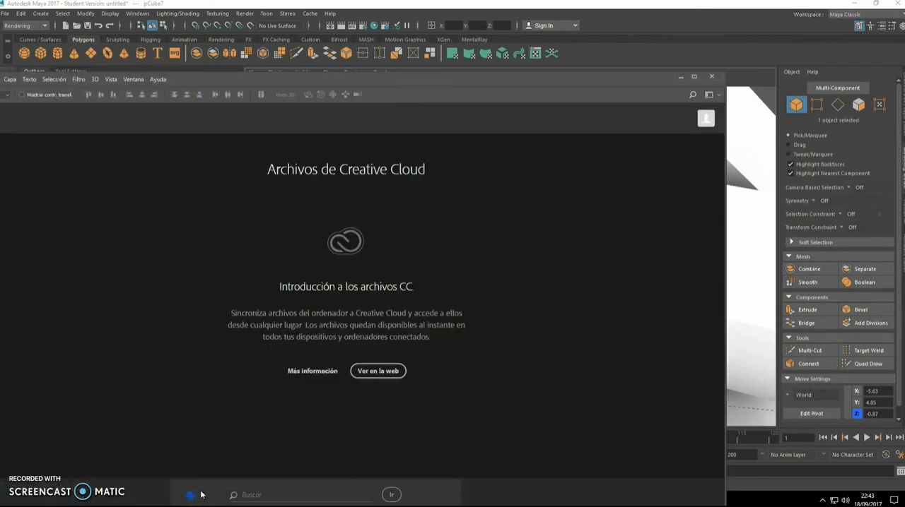
double_click(383, 80)
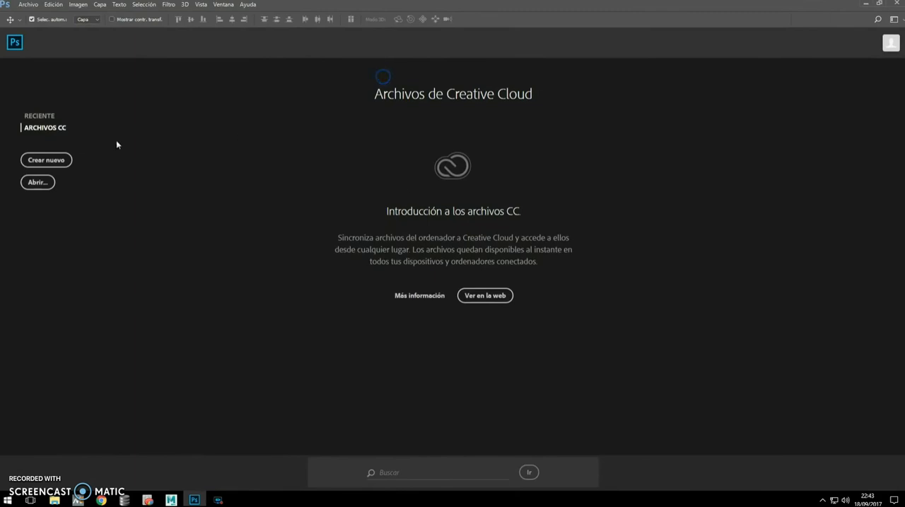
left_click(38, 182)
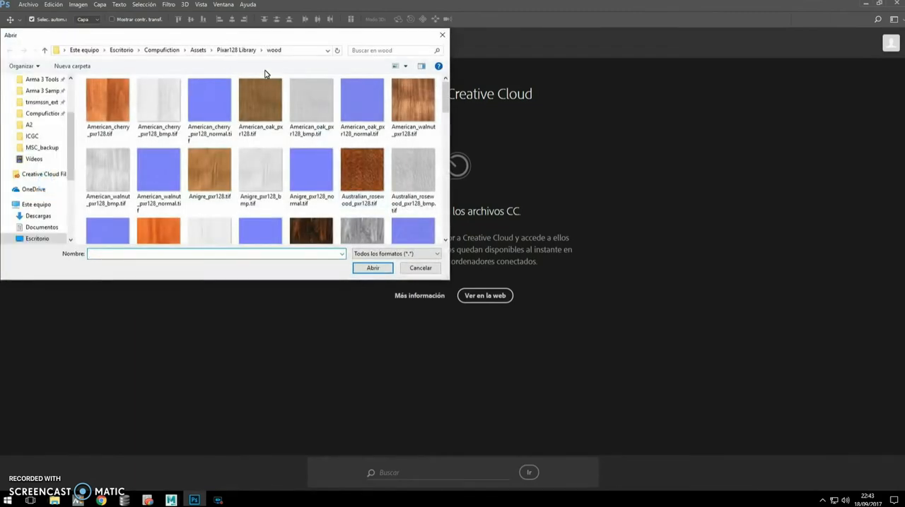
left_click(299, 54)
key("ctrl+v")
key("Return")
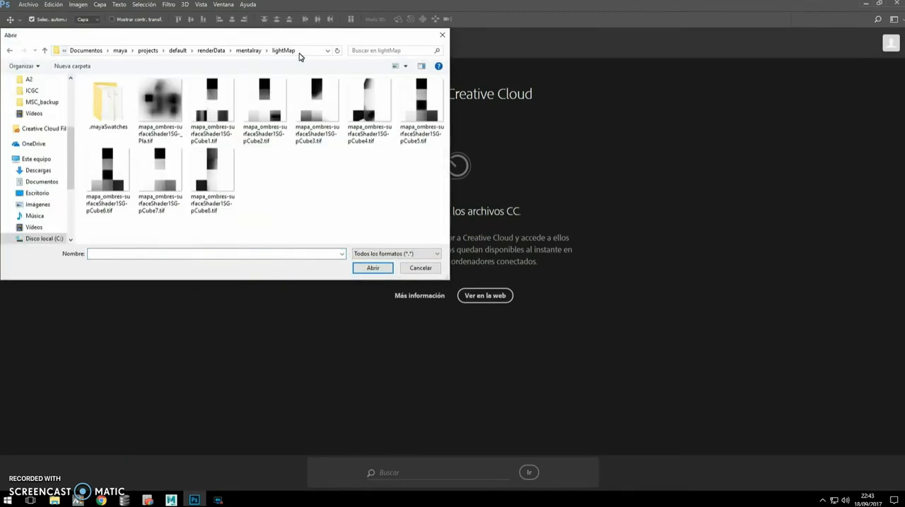
left_click(157, 103)
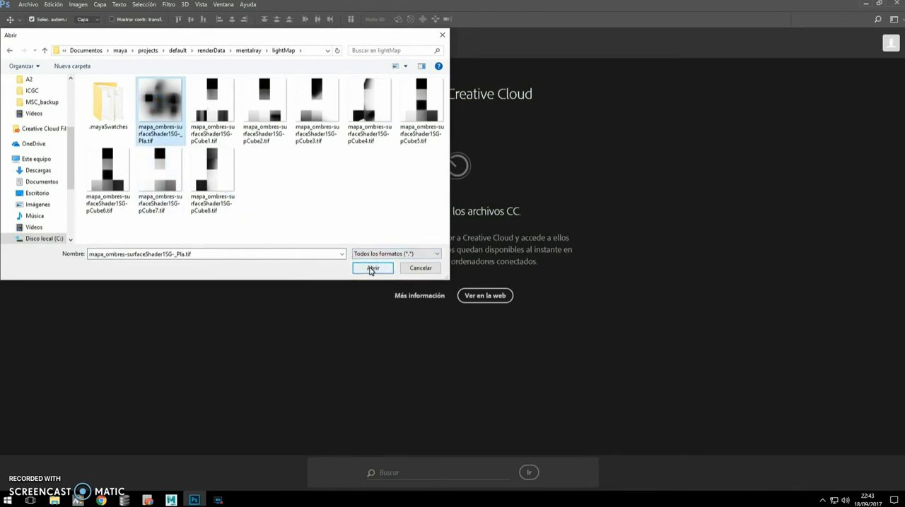
left_click(371, 269)
left_click(497, 239)
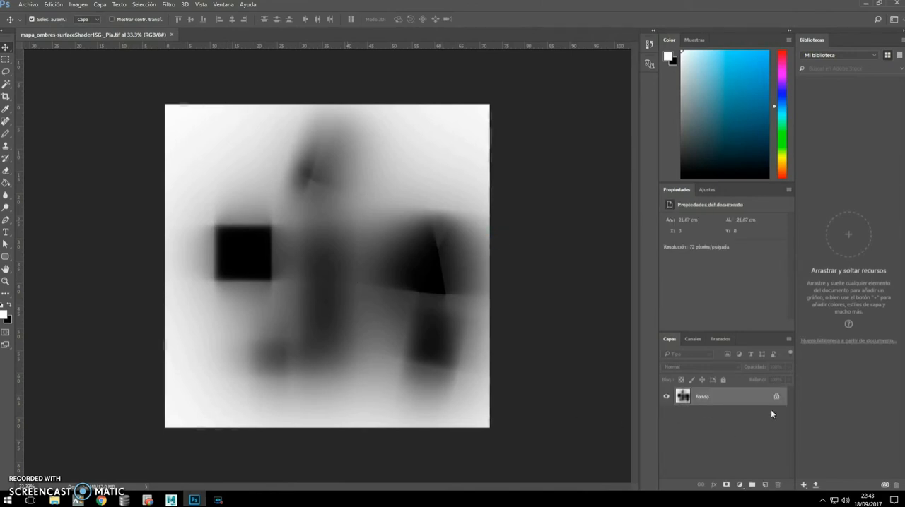
Add an empty layer, unlock the background shadow map, and place the empty layer beneath it.
left_click(765, 484)
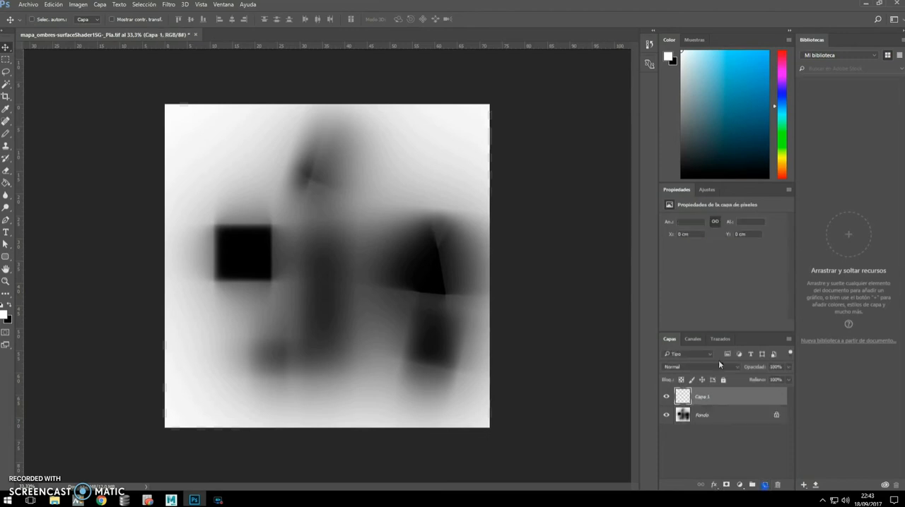
left_click_drag(704, 397, 708, 439)
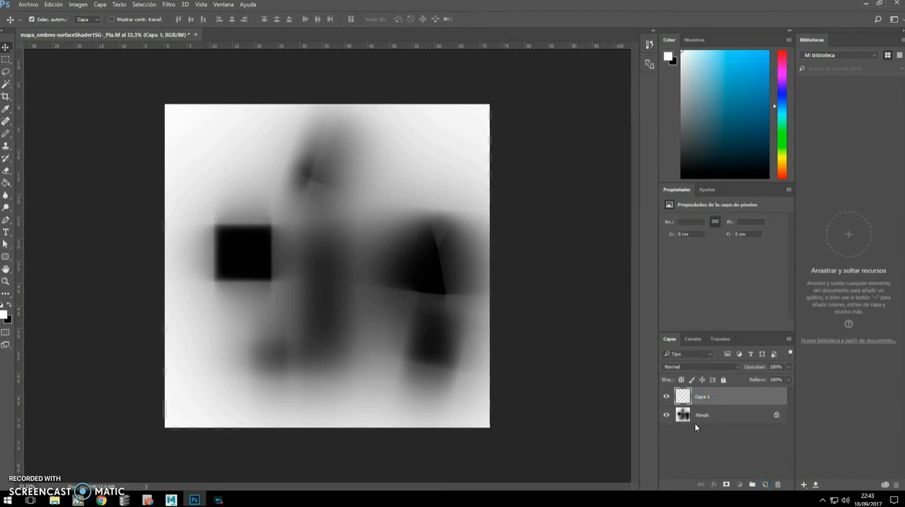
left_click(777, 416)
left_click_drag(737, 402, 718, 441)
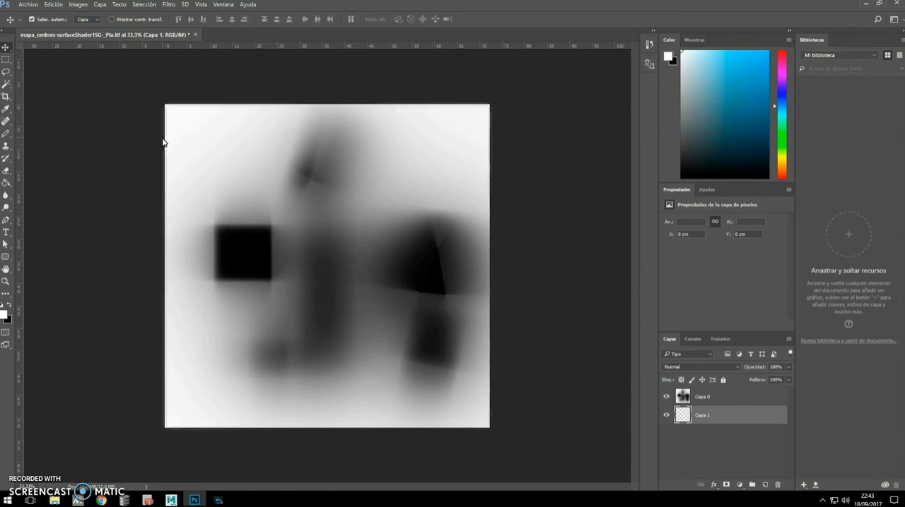
Open limestone-rock-albedo.png from Compufiction > Assets > PBR_materials > limestone, keeping its embedded color profile.
left_click(29, 5)
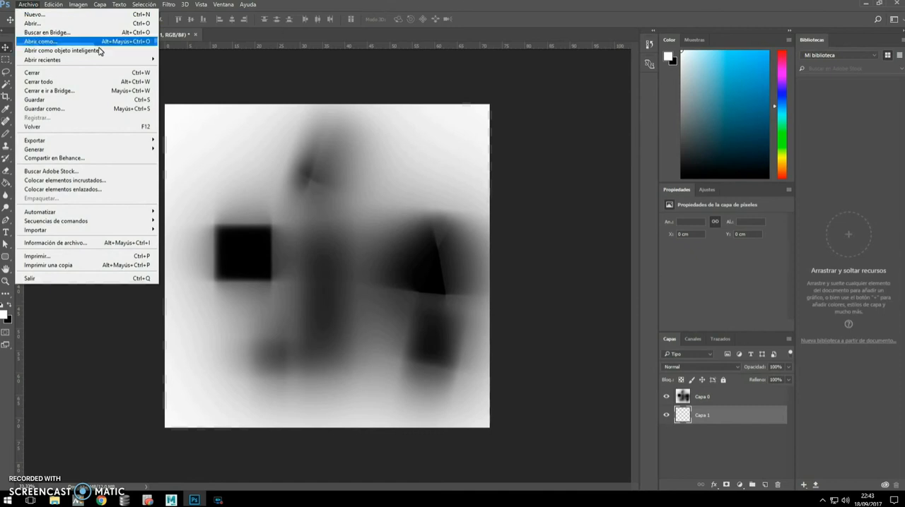
left_click(67, 25)
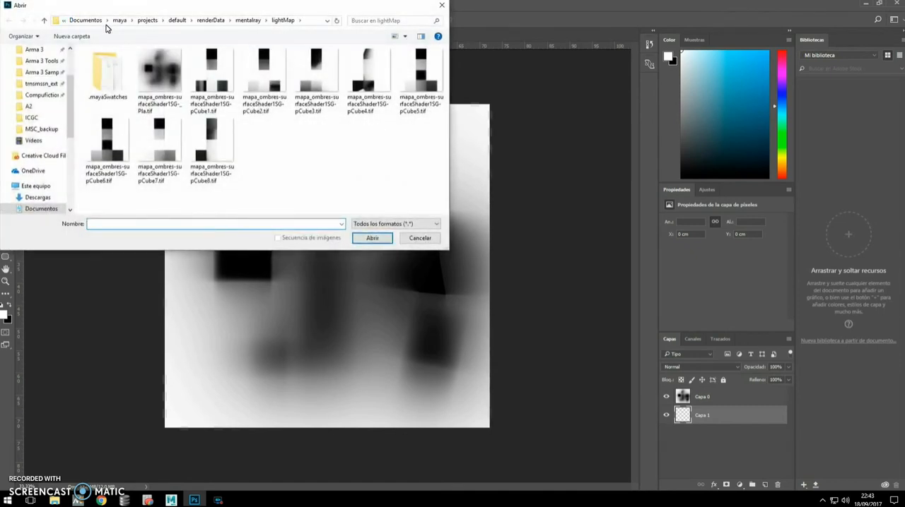
scroll(14, 106, "up", 1)
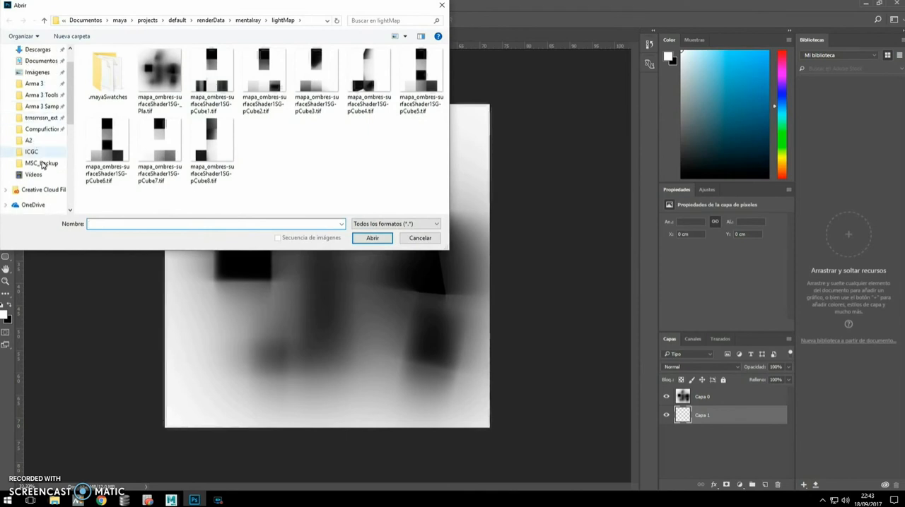
left_click(43, 128)
double_click(103, 64)
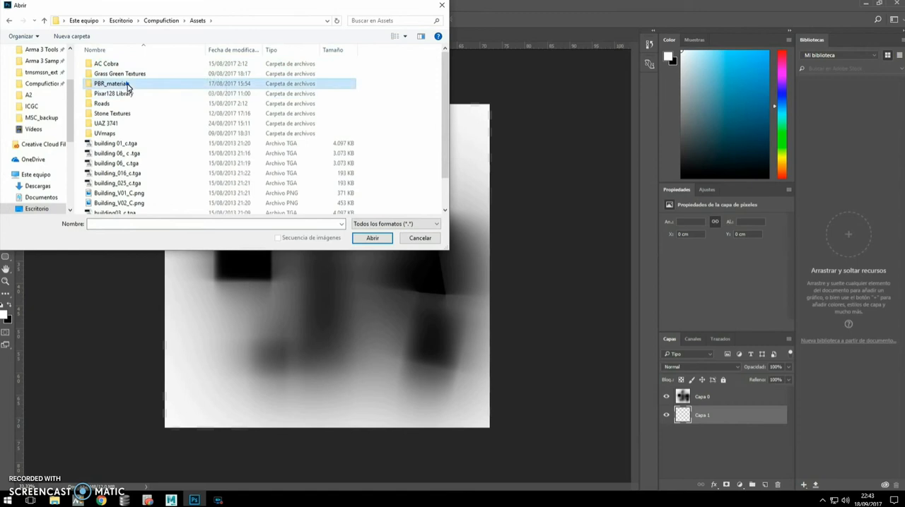
double_click(116, 83)
double_click(113, 65)
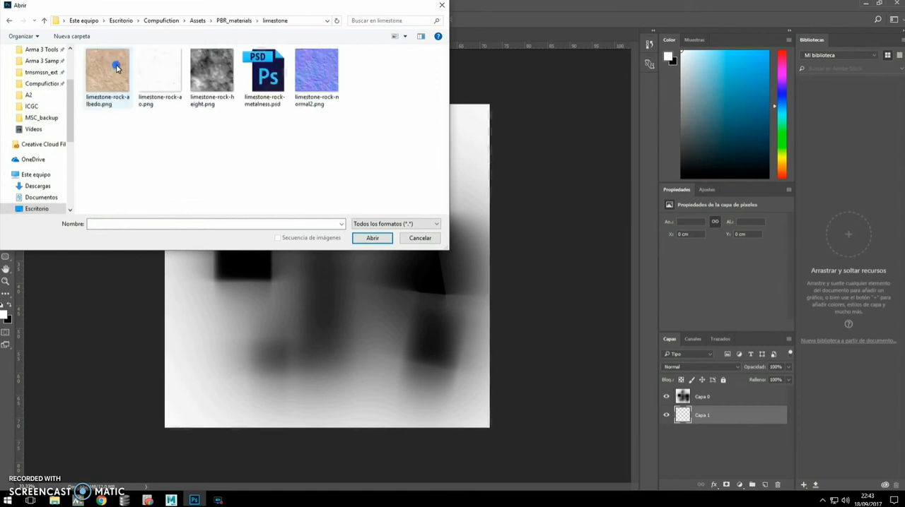
left_click(97, 76)
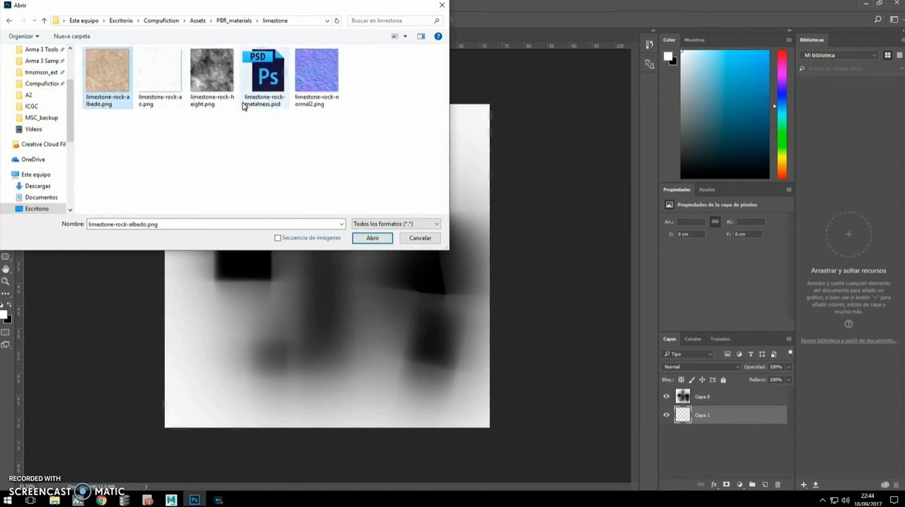
left_click(372, 238)
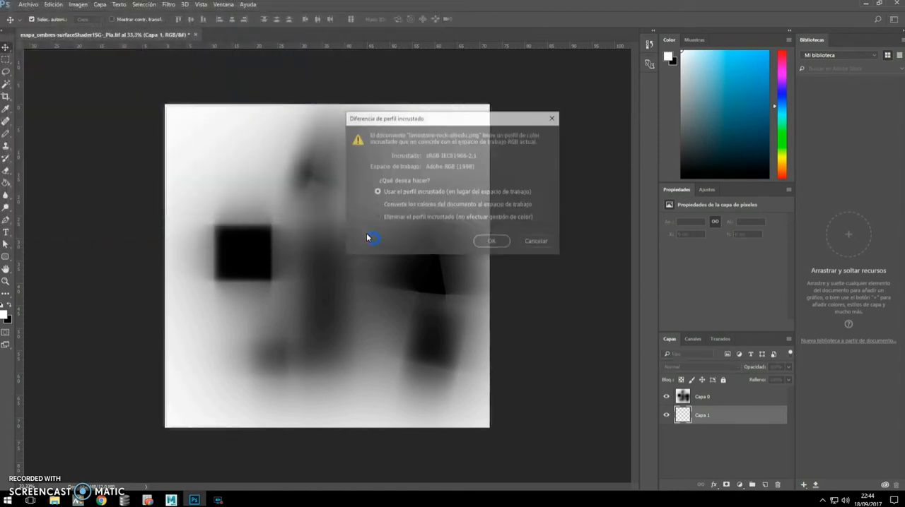
left_click(483, 245)
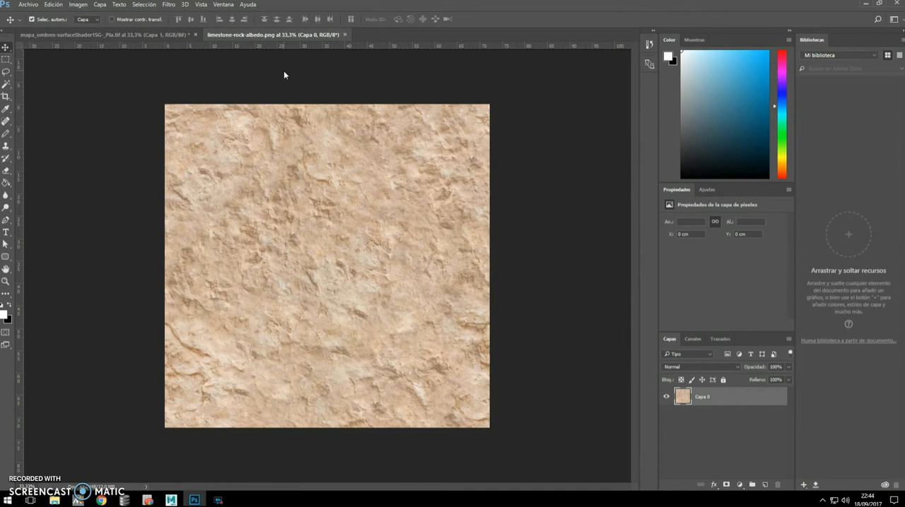
Paste the limestone texture into Capa 1 of the shadow map document, and check it by briefly hiding the map layer.
left_click(160, 35)
key("ctrl+v")
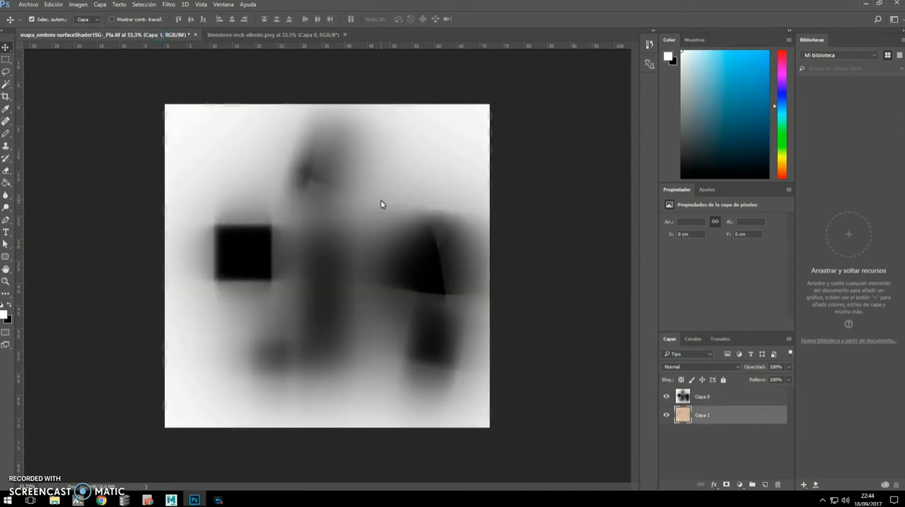
left_click(668, 397)
left_click(668, 397)
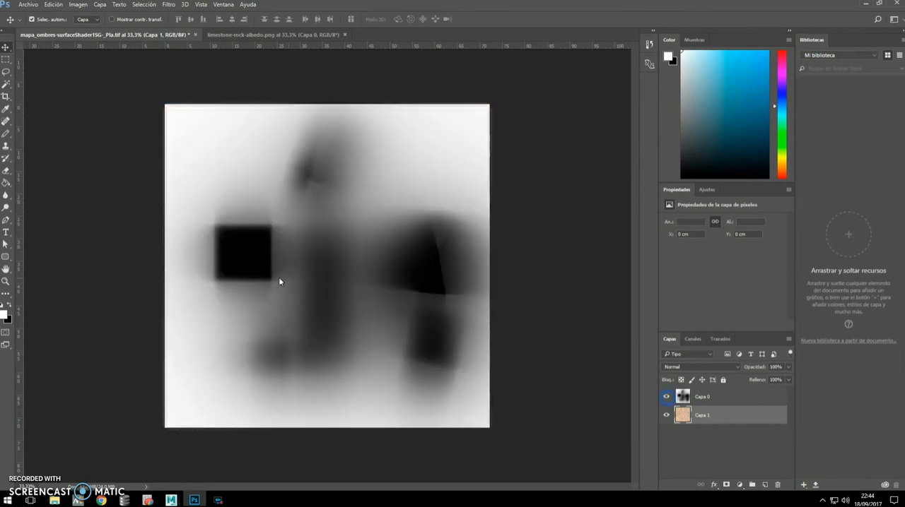
Set the blend mode of the shadow map layer, Capa 0, to Multiply (Multiplicar).
left_click(717, 395)
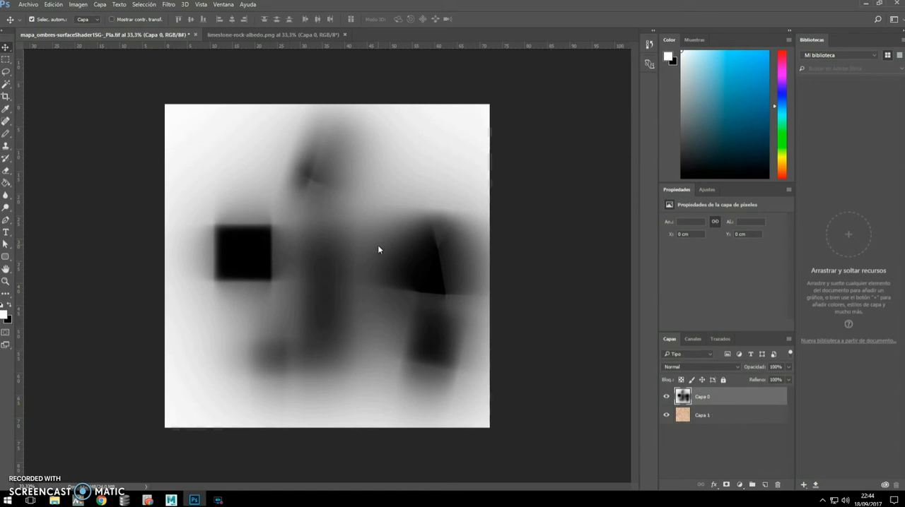
left_click(737, 367)
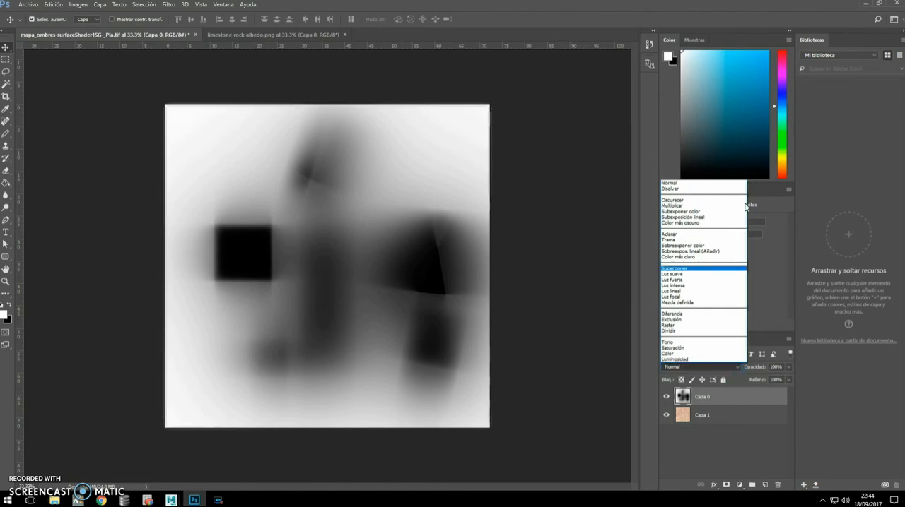
left_click(688, 206)
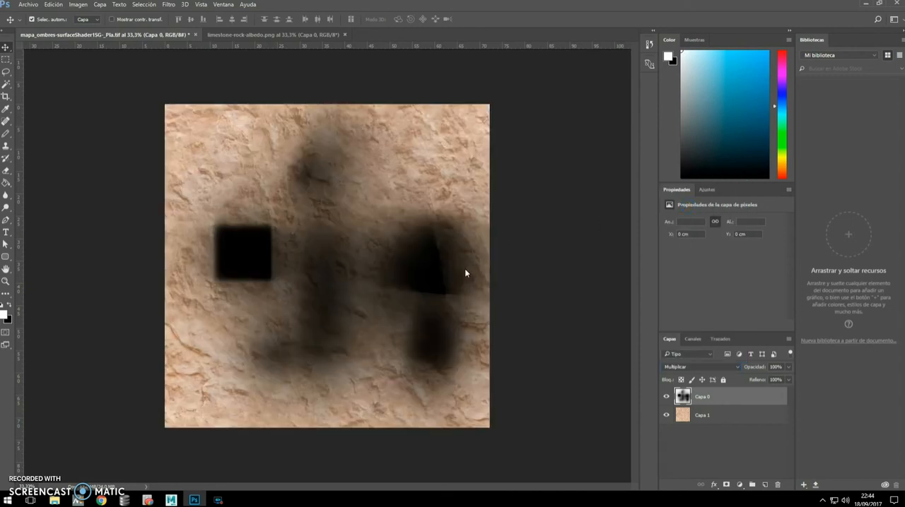
Export the composited floor texture as mapa_ombres-surfaceShader1SG-_Pla.png into the mentalray lightMap folder.
left_click(28, 4)
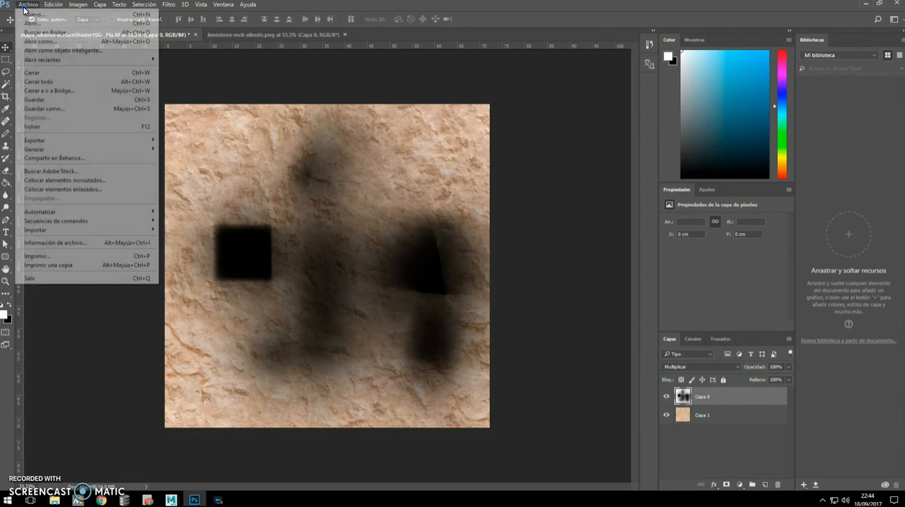
mouse_move(96, 142)
left_click(223, 141)
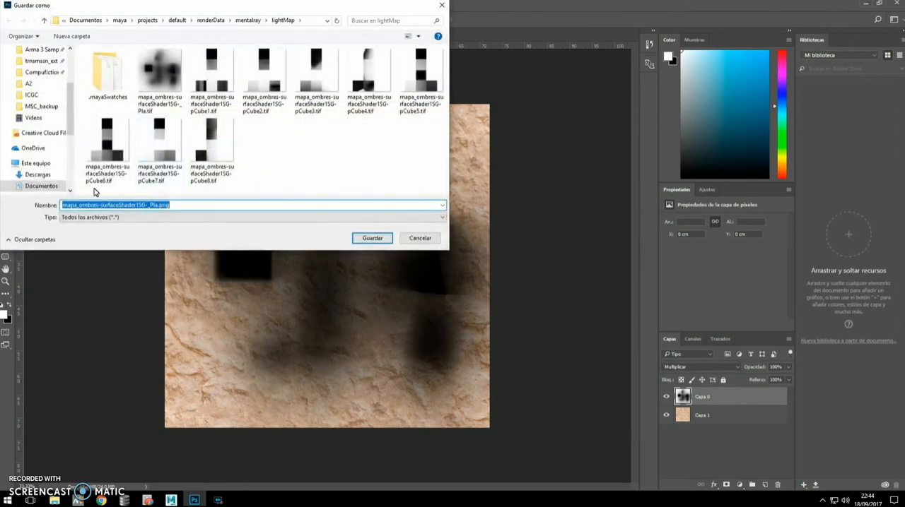
left_click(183, 206)
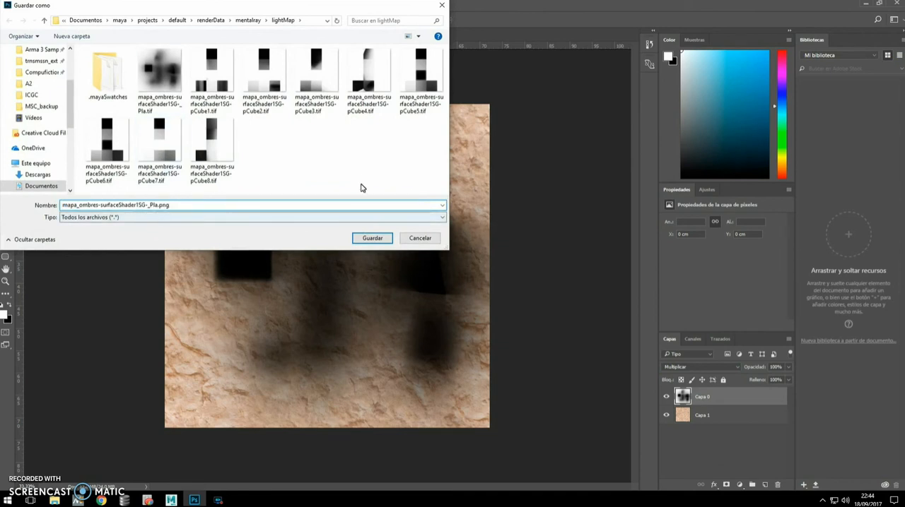
left_click(371, 238)
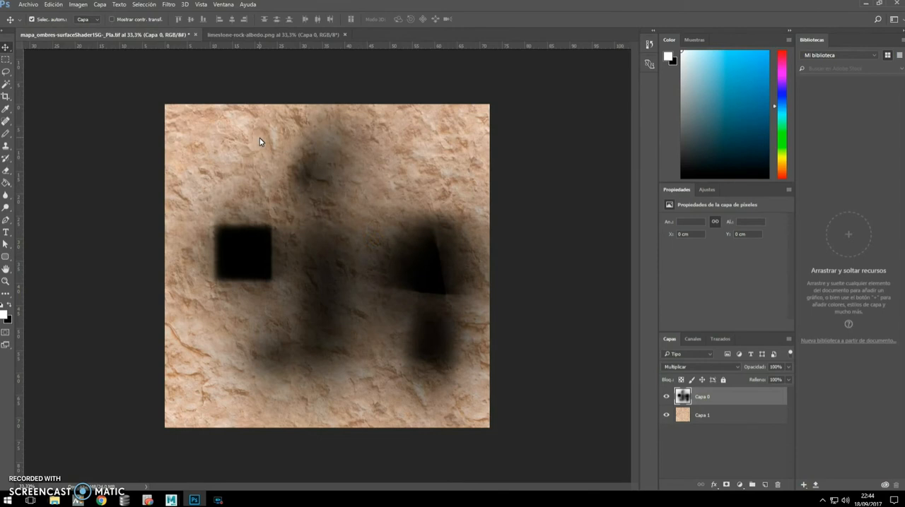
Switch to Maya's Hypershade and graph the shading network of the floor material lambert2.
mouse_move(170, 500)
left_click(260, 462)
left_click_drag(392, 283, 437, 288, "alt")
scroll(447, 283, "down", 5)
left_click_drag(429, 287, 387, 234, "alt")
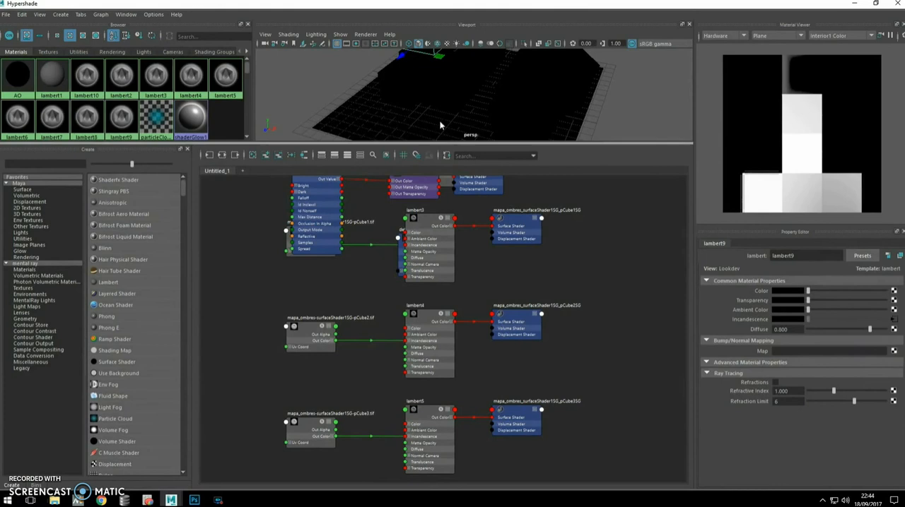
left_click(350, 135)
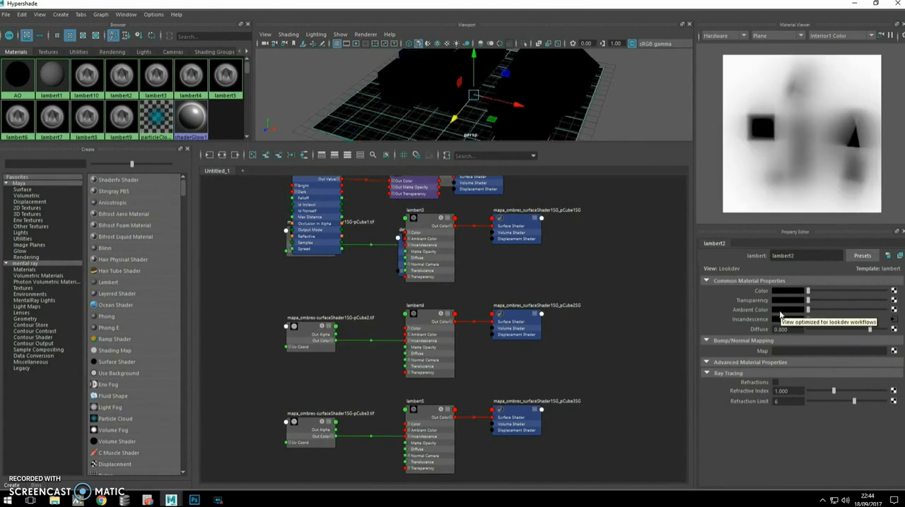
left_click(121, 78)
left_click(222, 155)
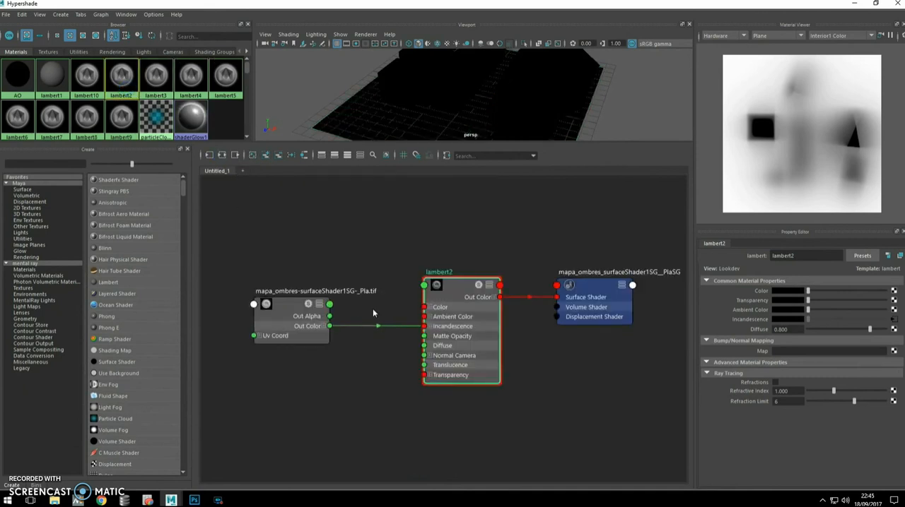
Replace the image in the file texture node feeding lambert2 with mapa_ombres-surfaceShader1SG-_Pla.png from the lightMap folder.
scroll(372, 308, "up", 3)
scroll(278, 331, "down", 3)
left_click(283, 330)
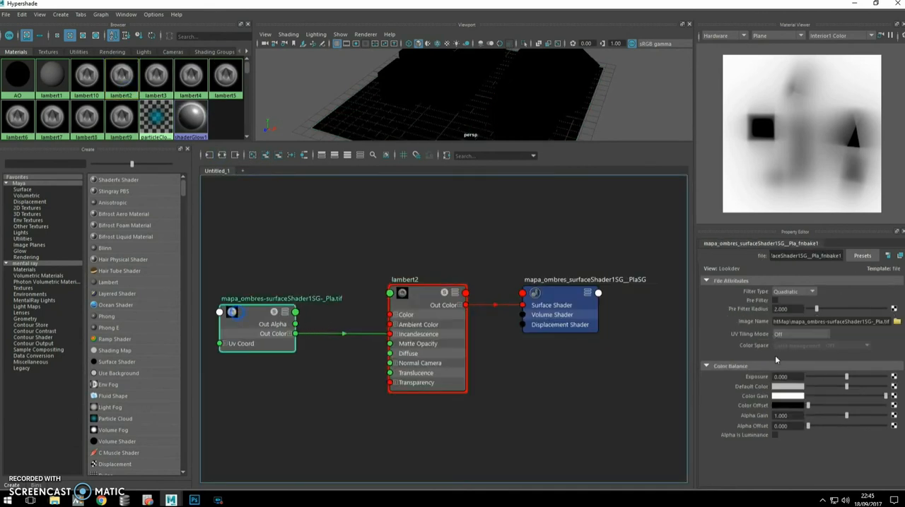
left_click(896, 322)
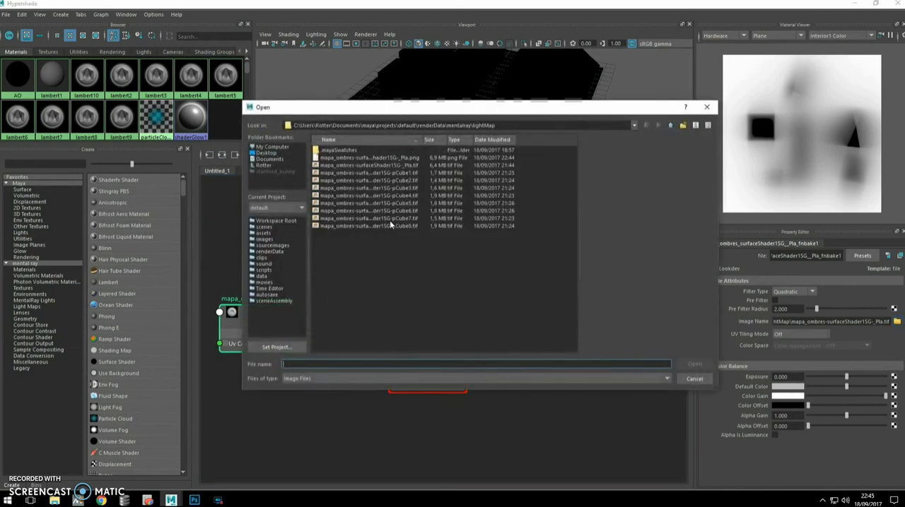
left_click(422, 159)
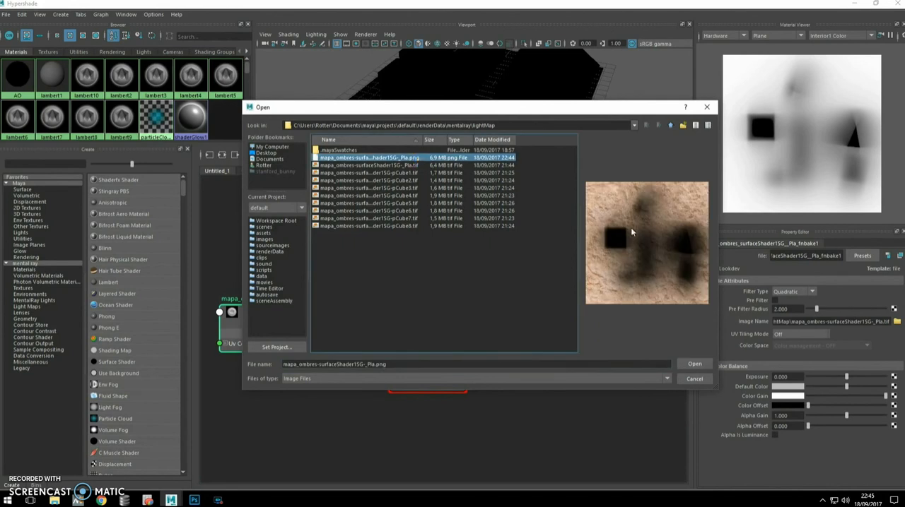
left_click(694, 364)
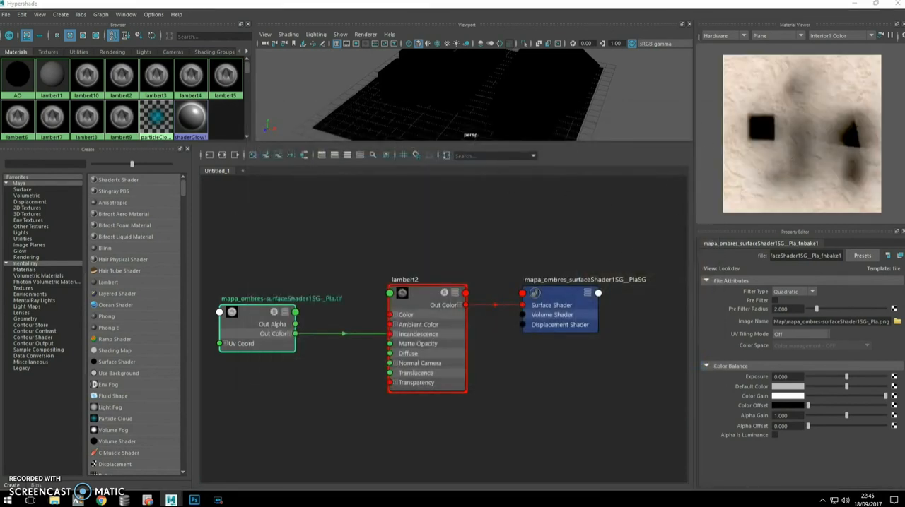
Render a close, low perspective view of the boxes over the limestone floor with Maya Software, and inspect the floor shadows.
left_click(852, 5)
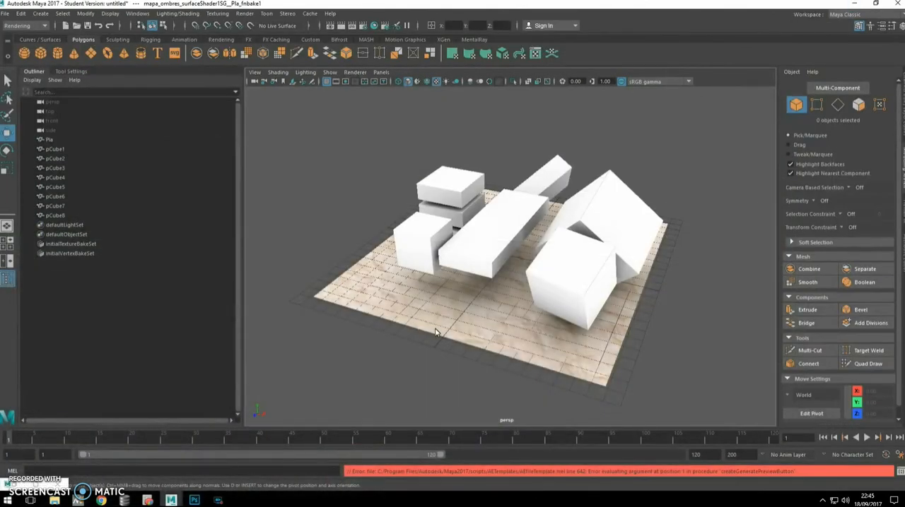
mouse_move(460, 316)
left_mouse_down("alt")
mouse_move(497, 305)
mouse_move(541, 317)
mouse_move(501, 313)
mouse_move(495, 320)
mouse_move(460, 308)
mouse_move(468, 307)
left_mouse_up("alt")
scroll(523, 318, "up", 2)
scroll(496, 320, "up", 3)
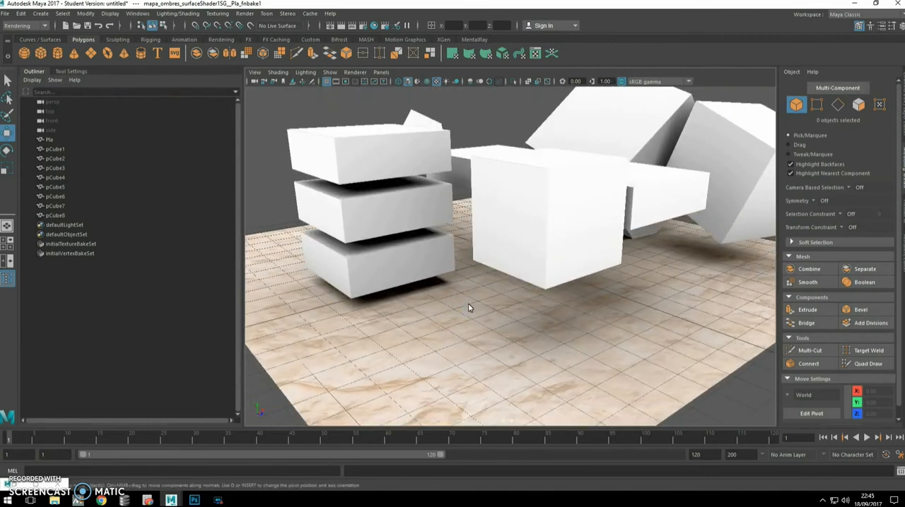
left_click(330, 26)
left_click(662, 158)
left_click(342, 26)
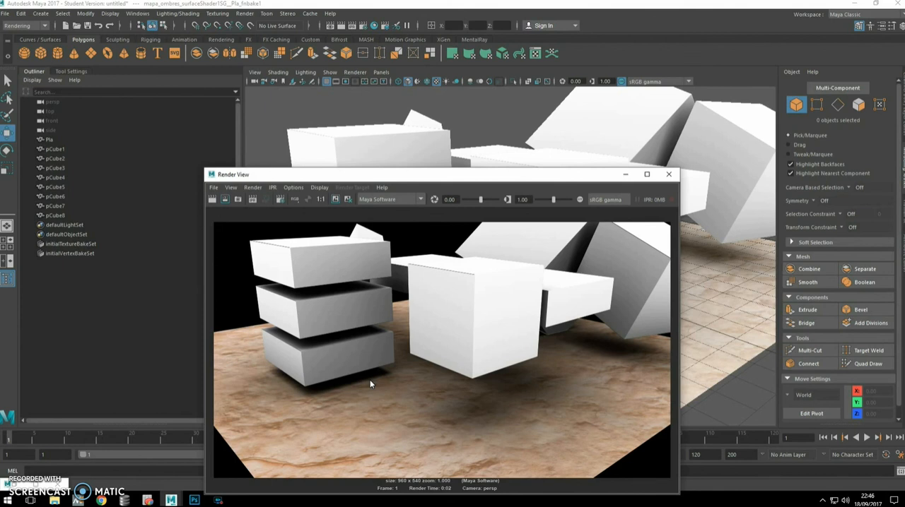
left_click_drag(494, 175, 500, 101)
scroll(307, 338, "up", 1)
scroll(330, 331, "down", 1)
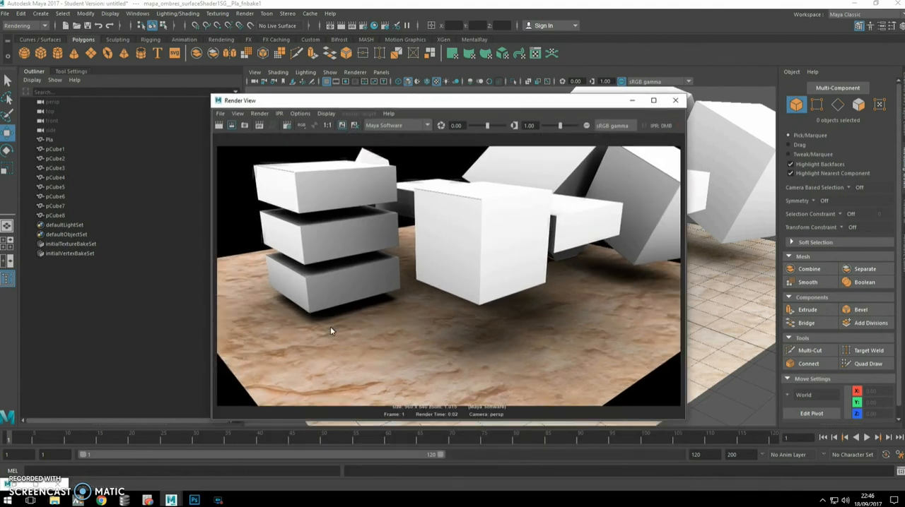